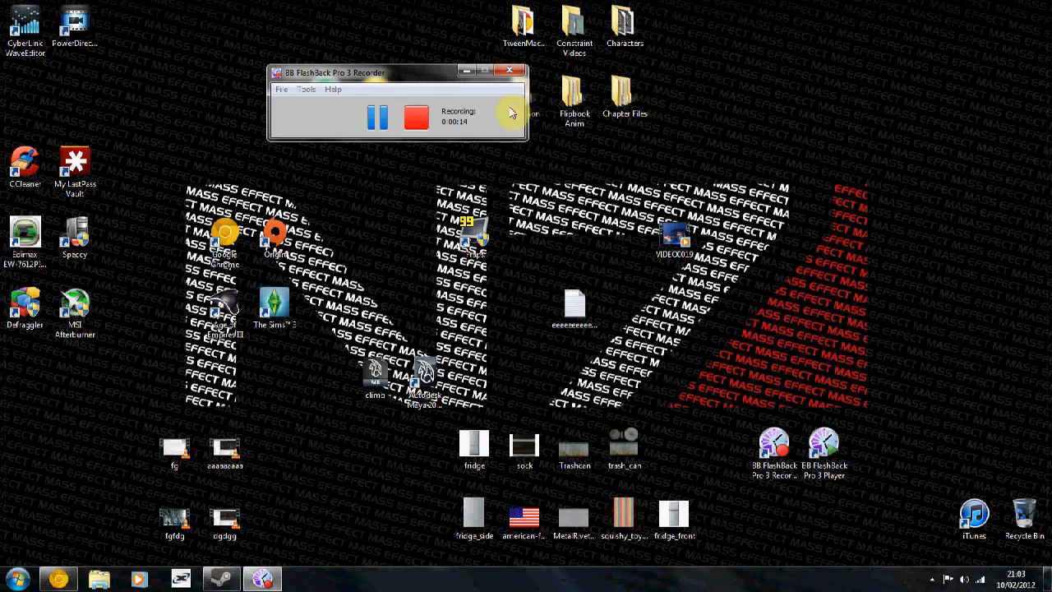
Step: Launch the Creation Kit from the Tools category of the Steam library
{"action": "left_click", "coordinate": [475, 75]}
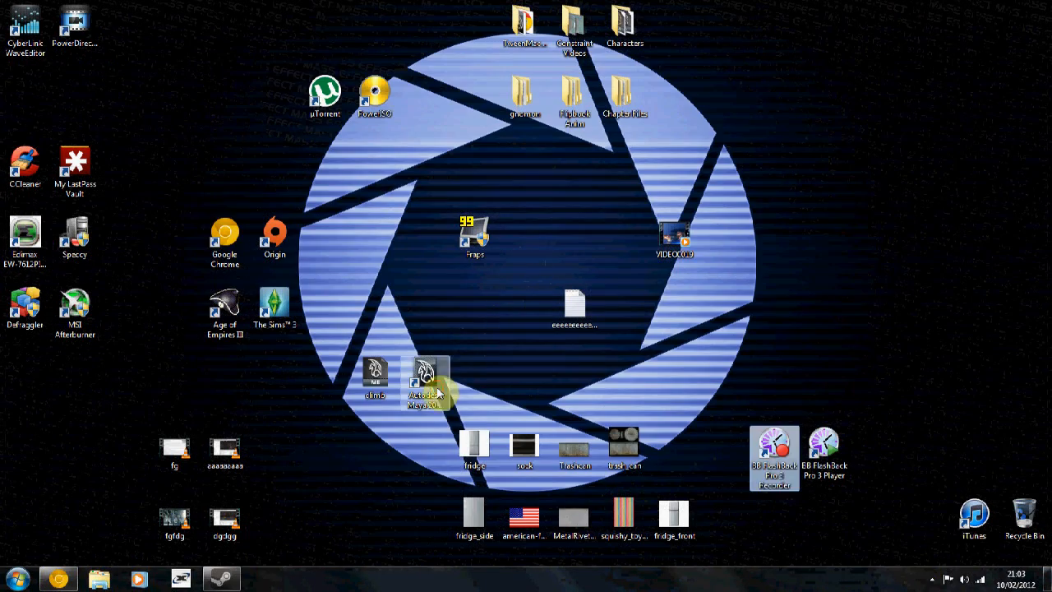
{"action": "left_click", "coordinate": [424, 383]}
{"action": "left_click", "coordinate": [224, 580]}
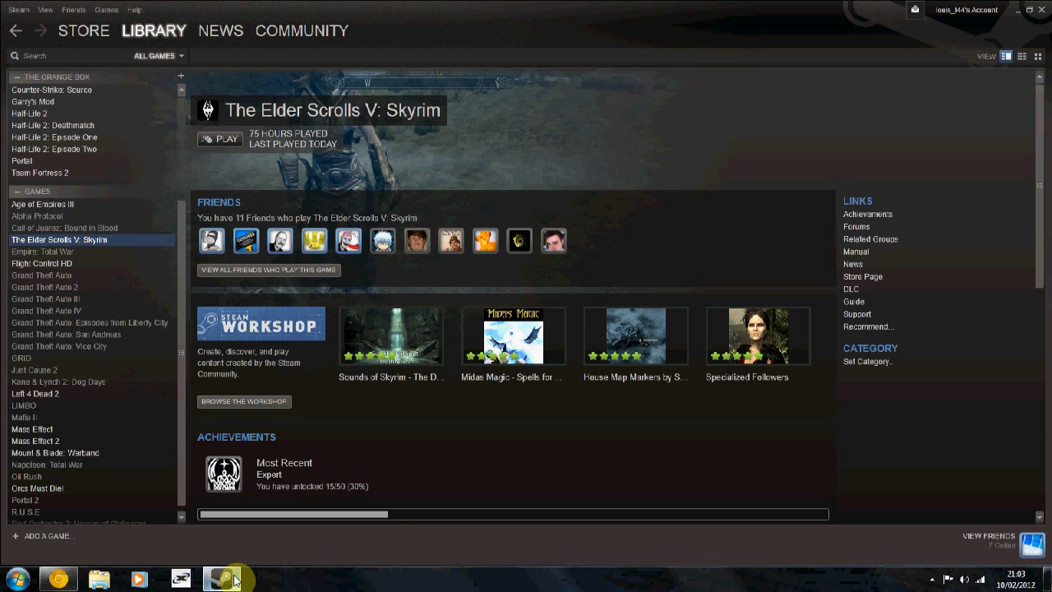
{"action": "left_click", "coordinate": [156, 55]}
{"action": "left_click", "coordinate": [163, 144]}
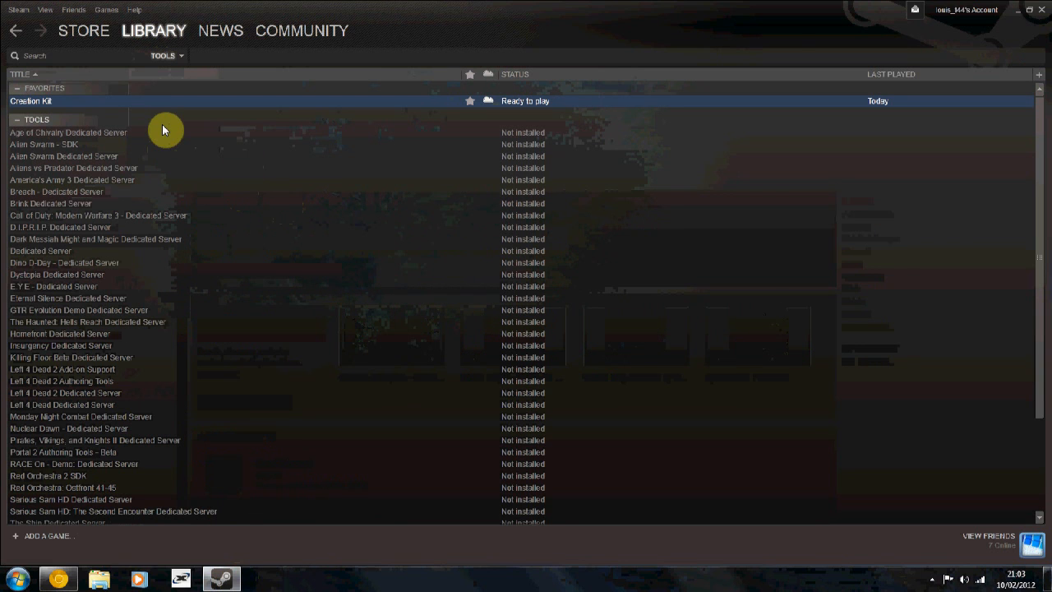
{"action": "double_click", "coordinate": [88, 104]}
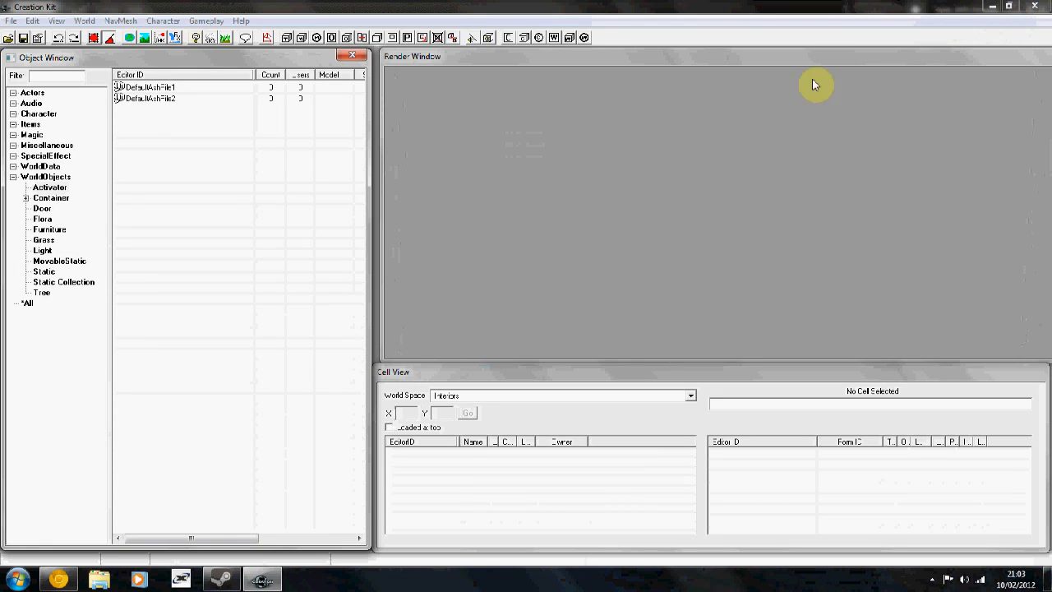
Step: Check the Bethesda tutorial page in Chrome, then return to the Creation Kit editor window
{"action": "left_click", "coordinate": [703, 122]}
{"action": "left_click", "coordinate": [999, 6]}
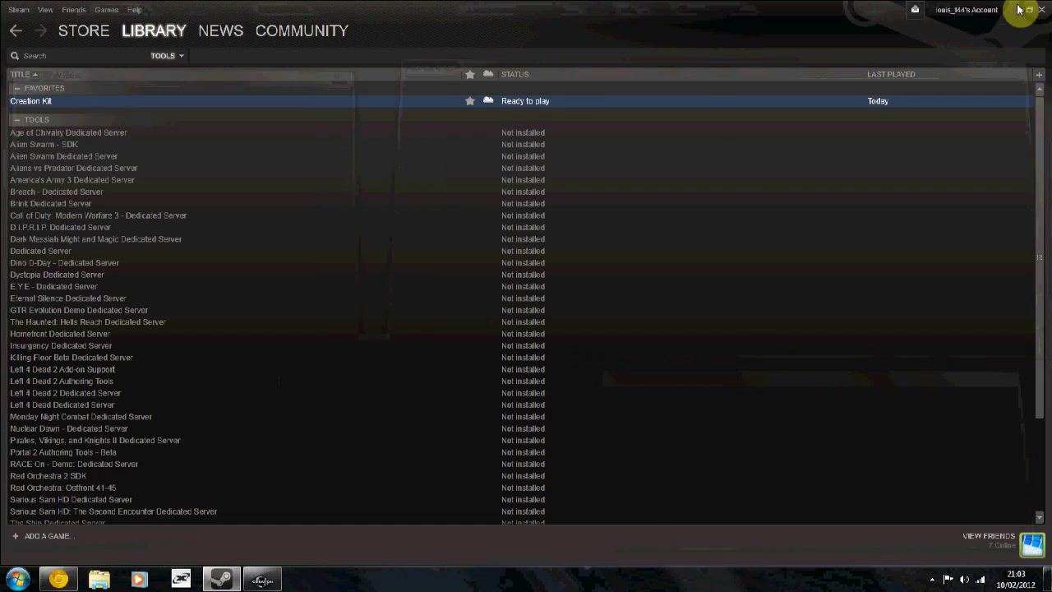
{"action": "left_click", "coordinate": [1017, 10]}
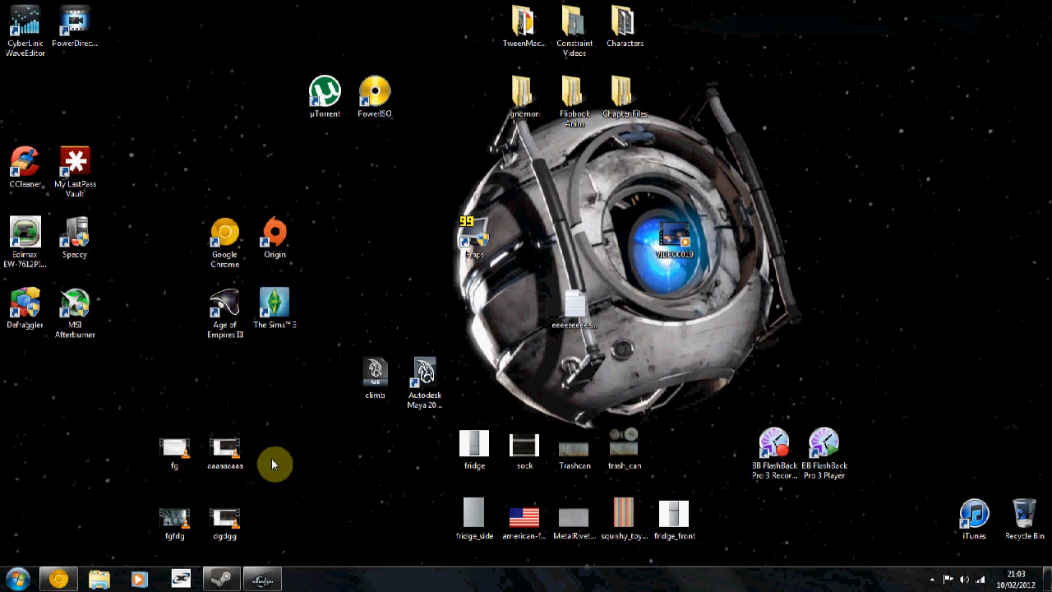
{"action": "left_click", "coordinate": [61, 577]}
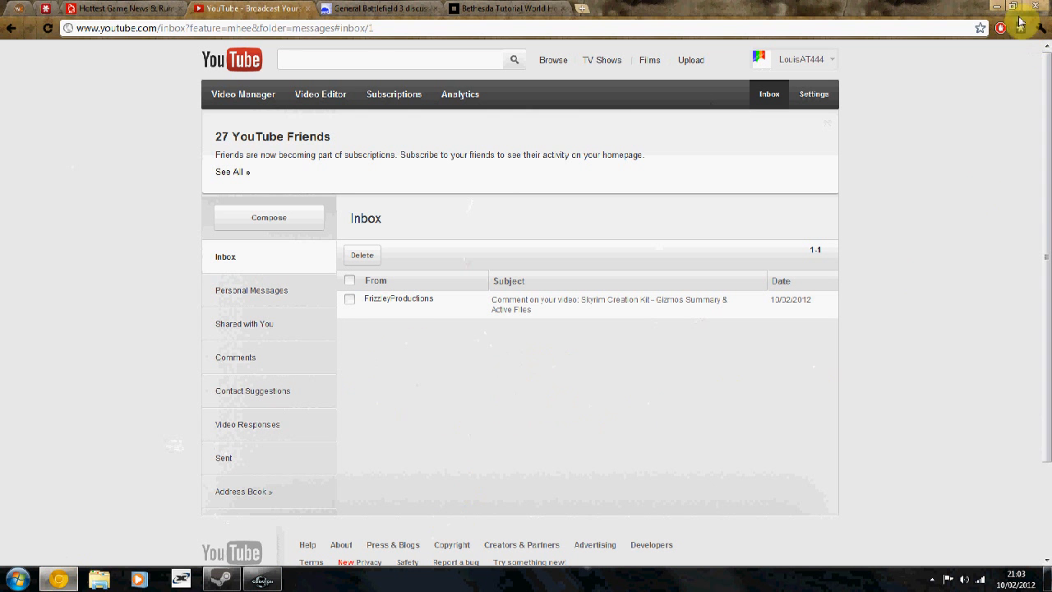
{"action": "left_click", "coordinate": [518, 8]}
{"action": "left_click", "coordinate": [994, 8]}
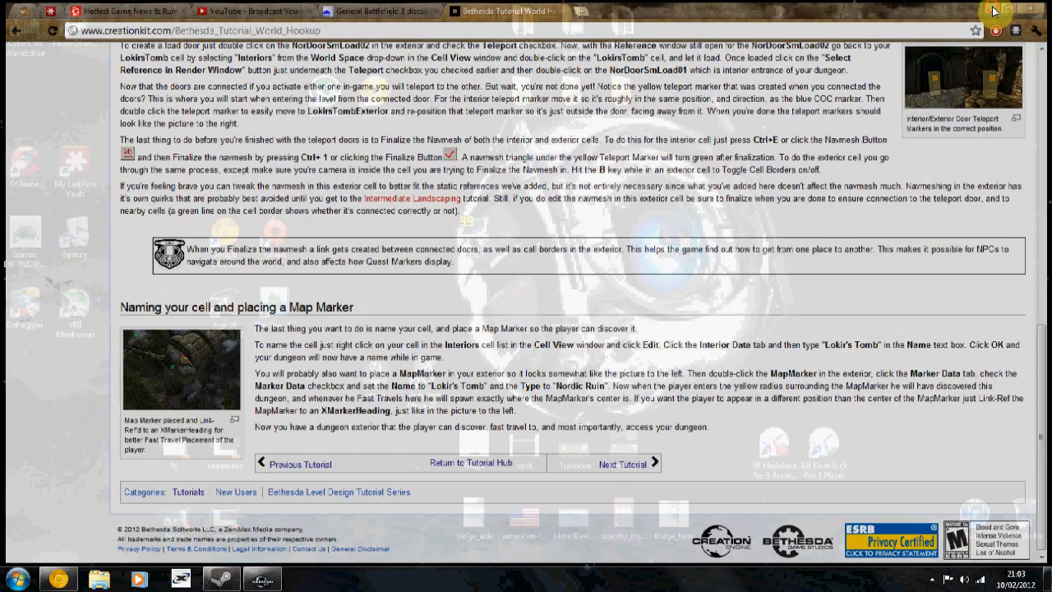
{"action": "left_click", "coordinate": [262, 579]}
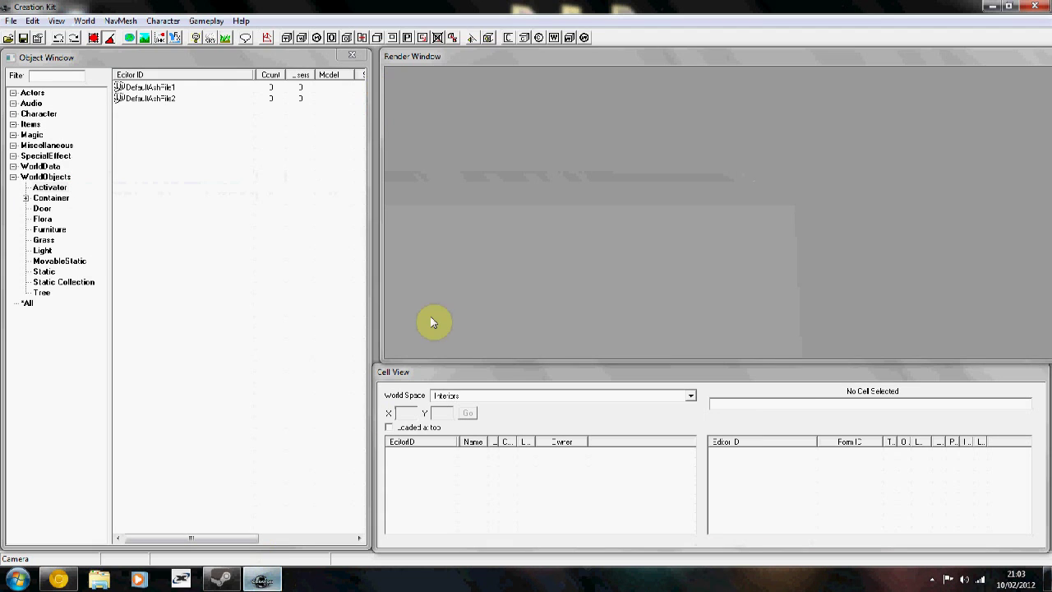
{"action": "left_click", "coordinate": [459, 262]}
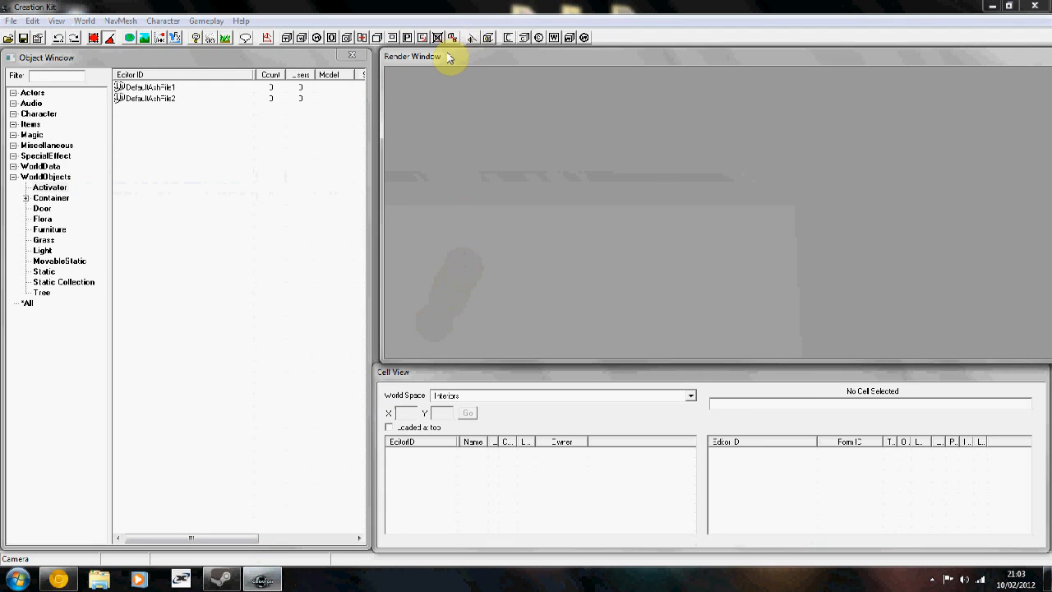
{"action": "left_click_drag", "start_coordinate": [450, 57], "coordinate": [443, 54]}
Step: Load Skyrim.esm with CustomHouse.esp ticked and set as active file, accepting all warnings
{"action": "left_click", "coordinate": [12, 21]}
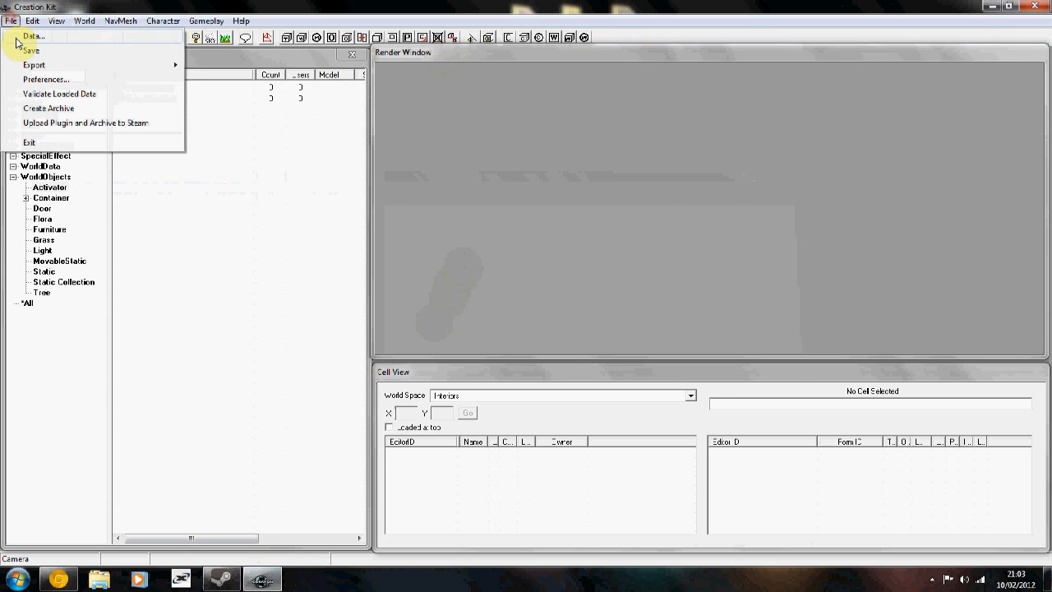
{"action": "left_click", "coordinate": [31, 36]}
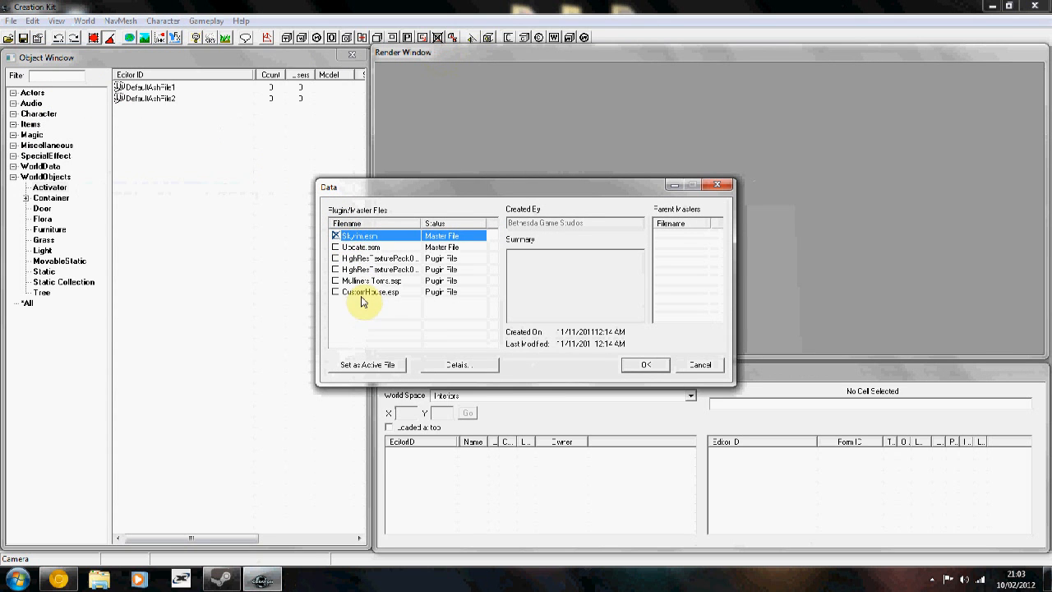
{"action": "double_click", "coordinate": [353, 292]}
{"action": "left_click", "coordinate": [629, 364]}
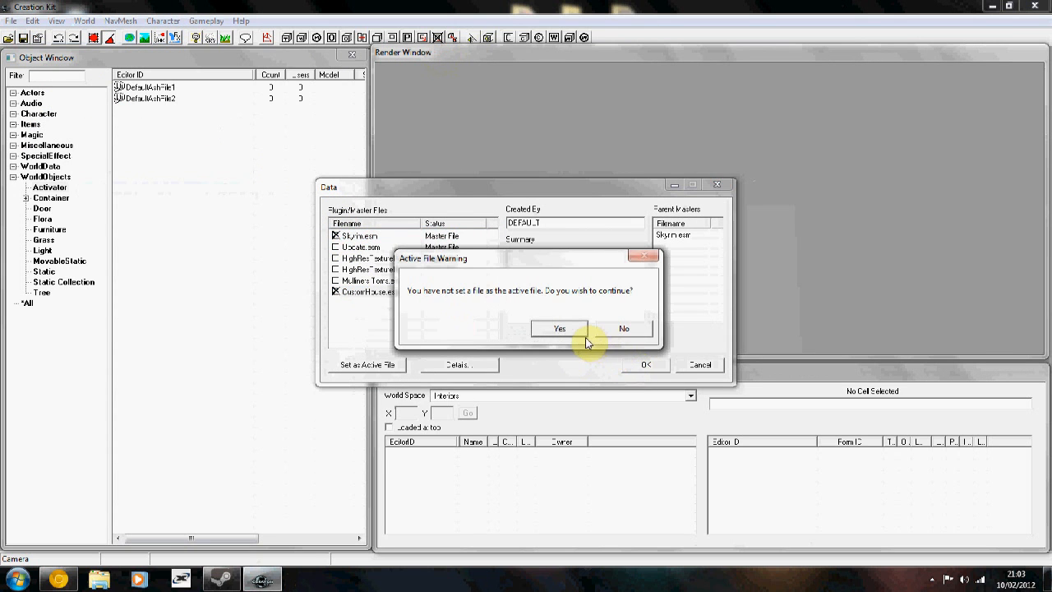
{"action": "left_click", "coordinate": [603, 331]}
{"action": "left_click", "coordinate": [468, 291]}
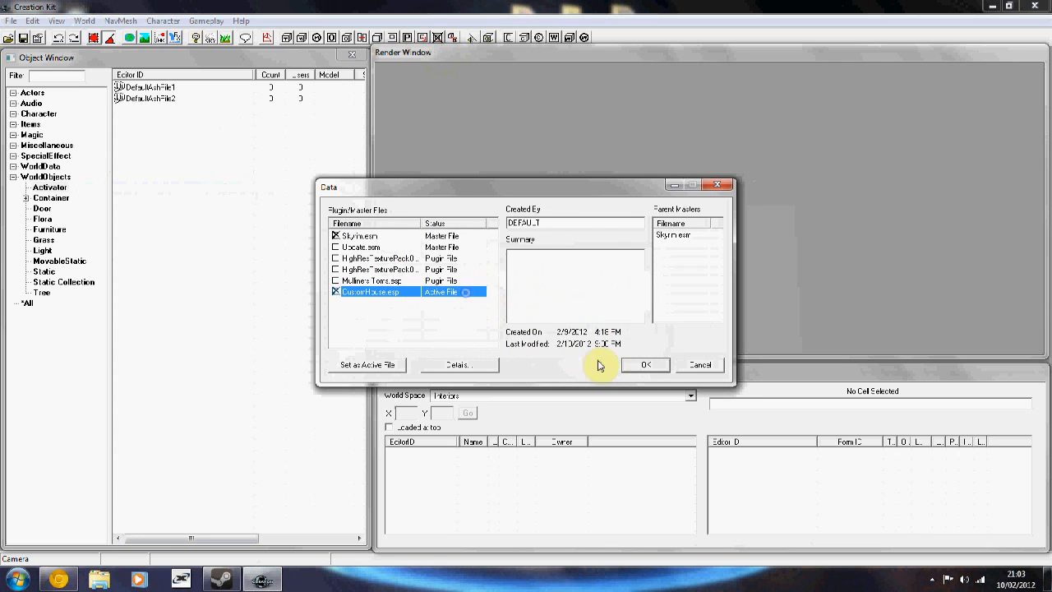
{"action": "left_click", "coordinate": [644, 364]}
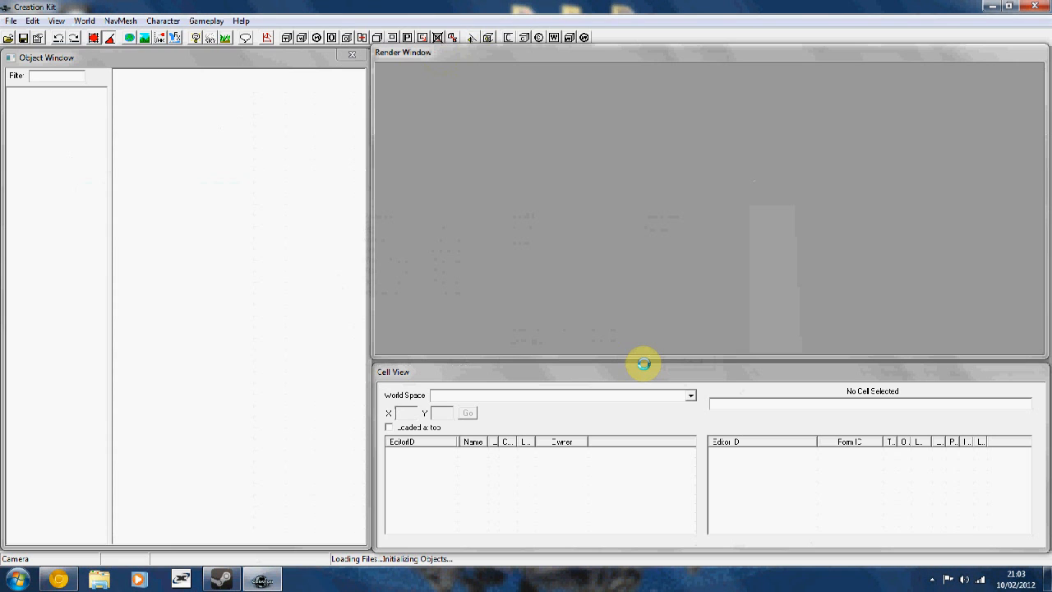
{"action": "left_click", "coordinate": [648, 348]}
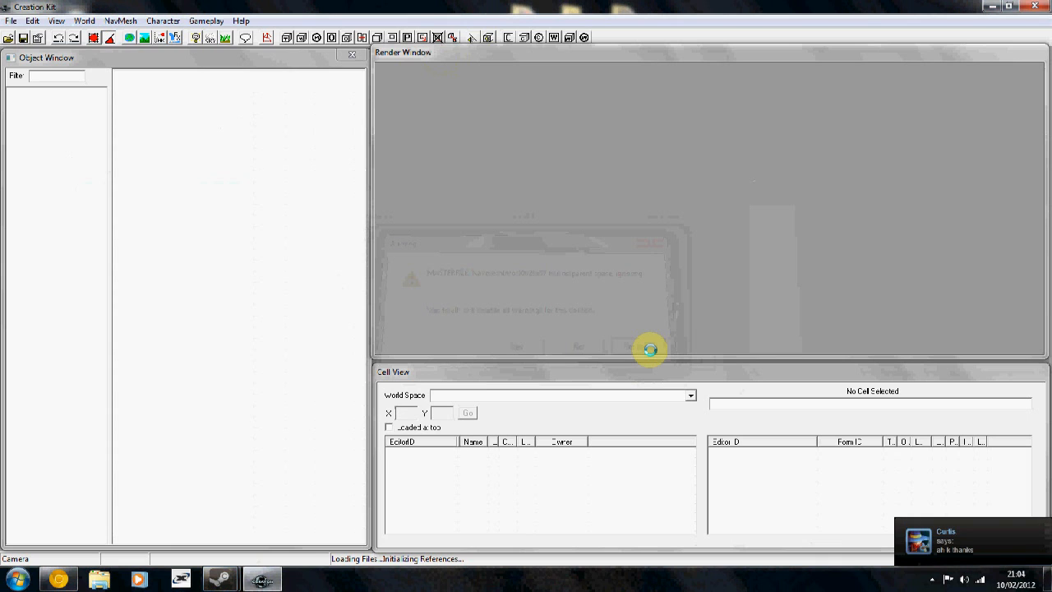
{"action": "left_click", "coordinate": [469, 396]}
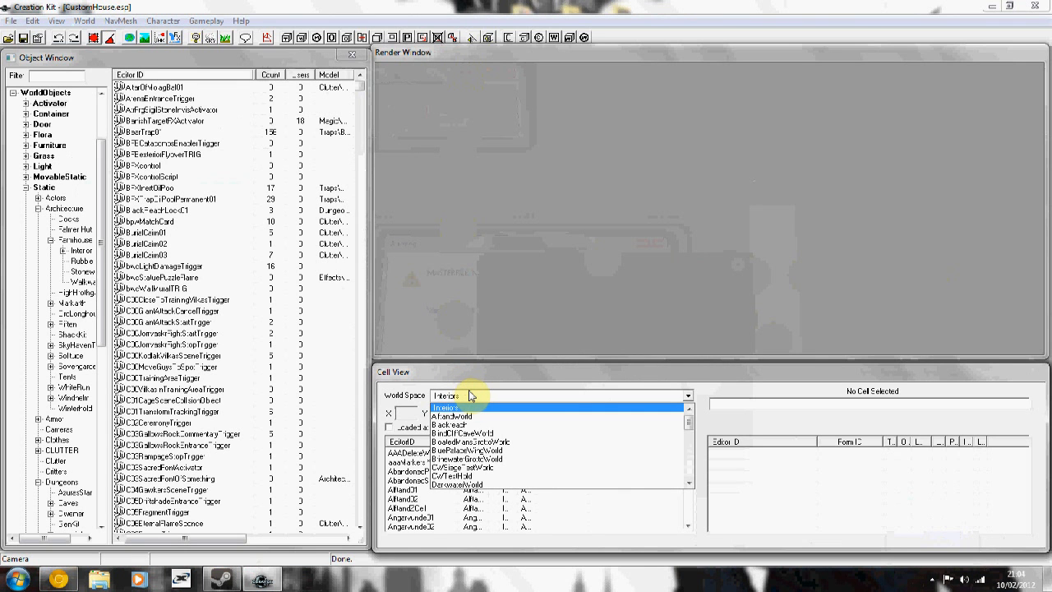
Step: Switch Cell View to the Interiors world space and load the PlayerHouse cell
{"action": "left_click", "coordinate": [465, 409]}
{"action": "left_click", "coordinate": [421, 461]}
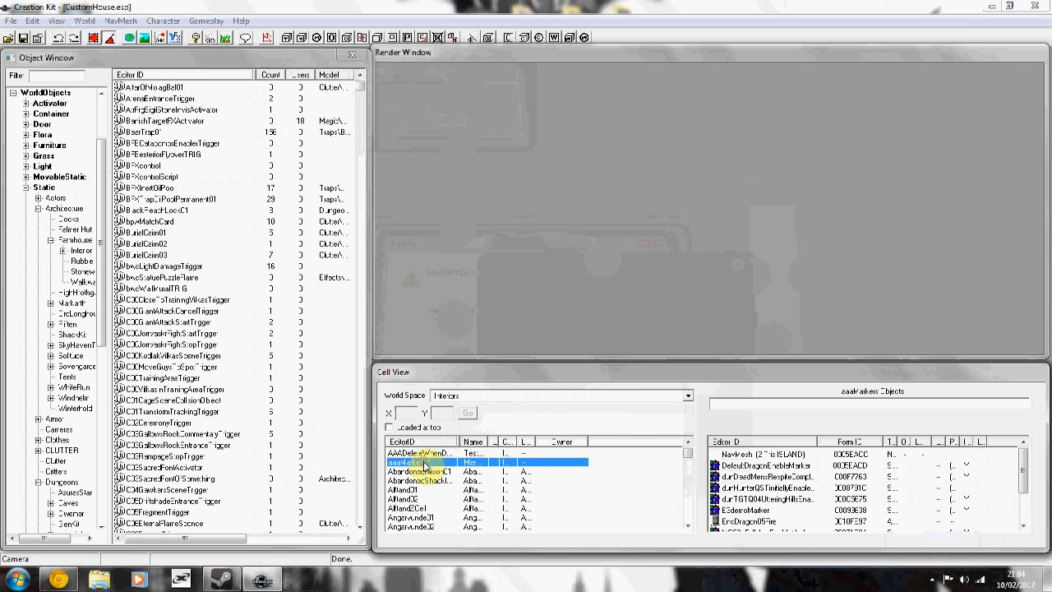
{"action": "key", "text": "o"}
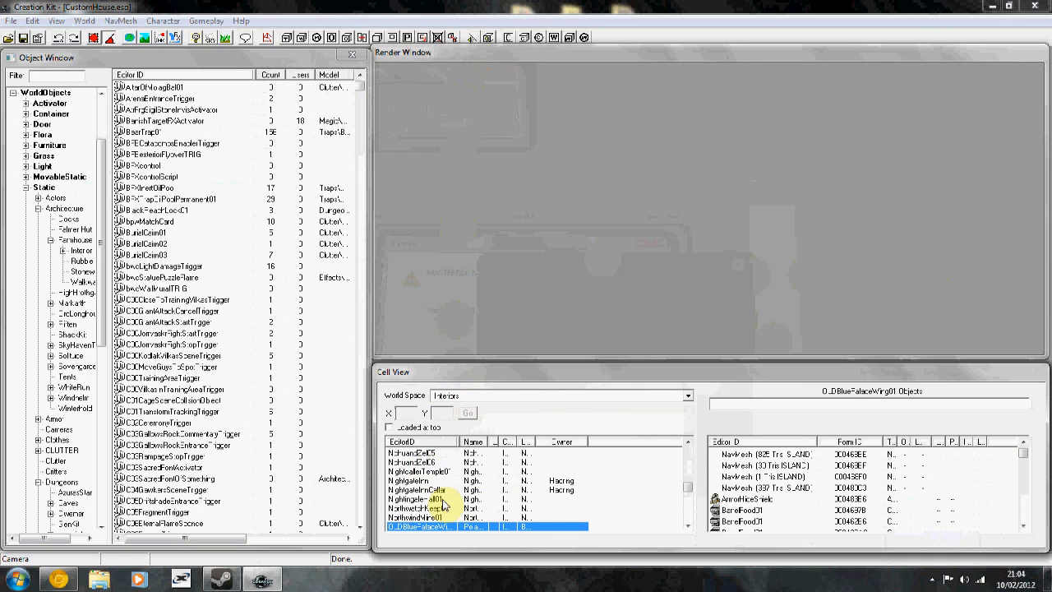
{"action": "key", "text": "Up"}
{"action": "key", "text": "Up"}
{"action": "key", "text": "Up"}
{"action": "type", "text": "pl"}
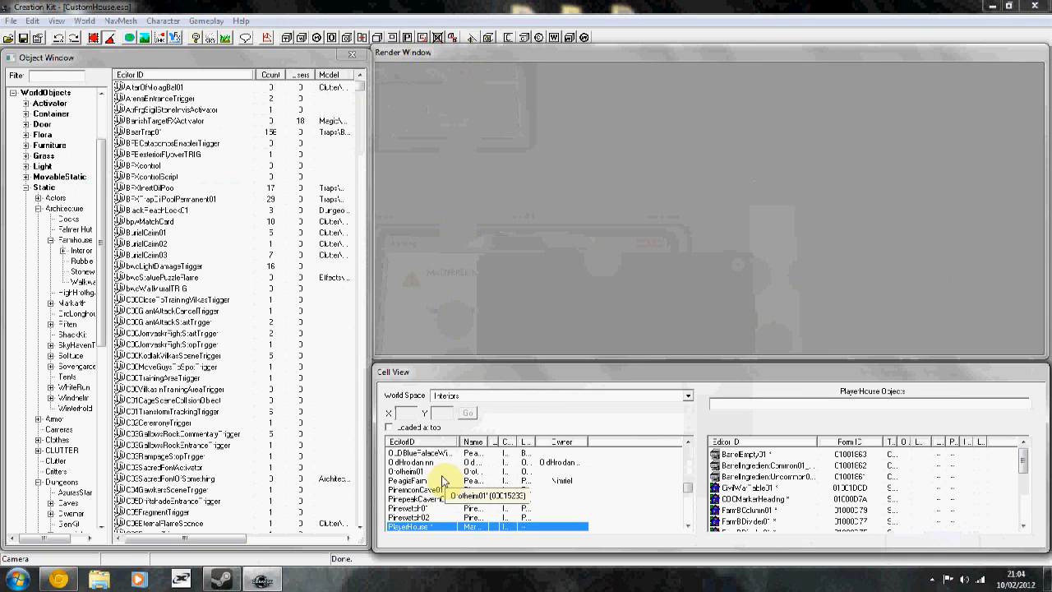
{"action": "double_click", "coordinate": [413, 527]}
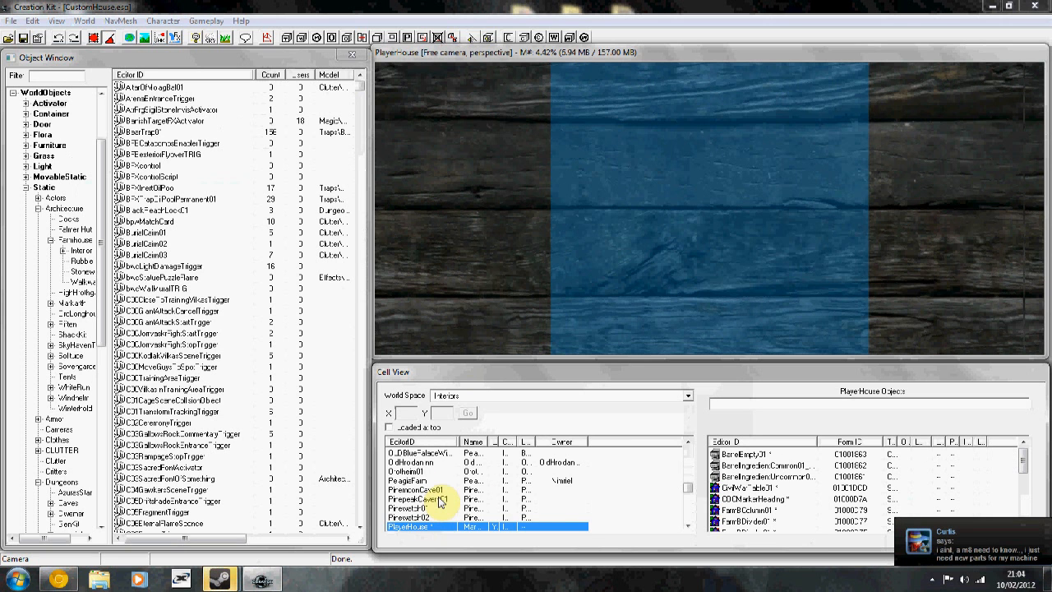
{"action": "scroll", "coordinate": [589, 261], "scroll_direction": "down", "scroll_amount": 5}
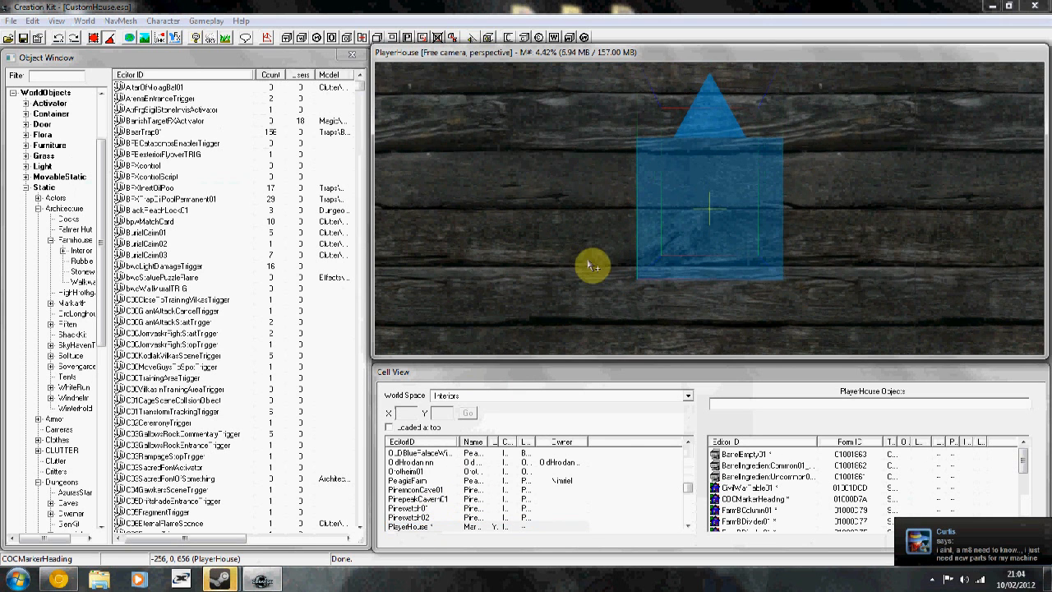
Step: Look inside the house, dismiss the door-marker deletion warning, and select the house door
{"action": "mouse_move", "coordinate": [596, 246]}
{"action": "middle_mouse_down", "text": "shift"}
{"action": "mouse_move", "coordinate": [592, 227]}
{"action": "mouse_move", "coordinate": [446, 175]}
{"action": "mouse_move", "coordinate": [470, 153]}
{"action": "mouse_move", "coordinate": [477, 191]}
{"action": "mouse_move", "coordinate": [482, 172]}
{"action": "middle_mouse_up", "text": "shift"}
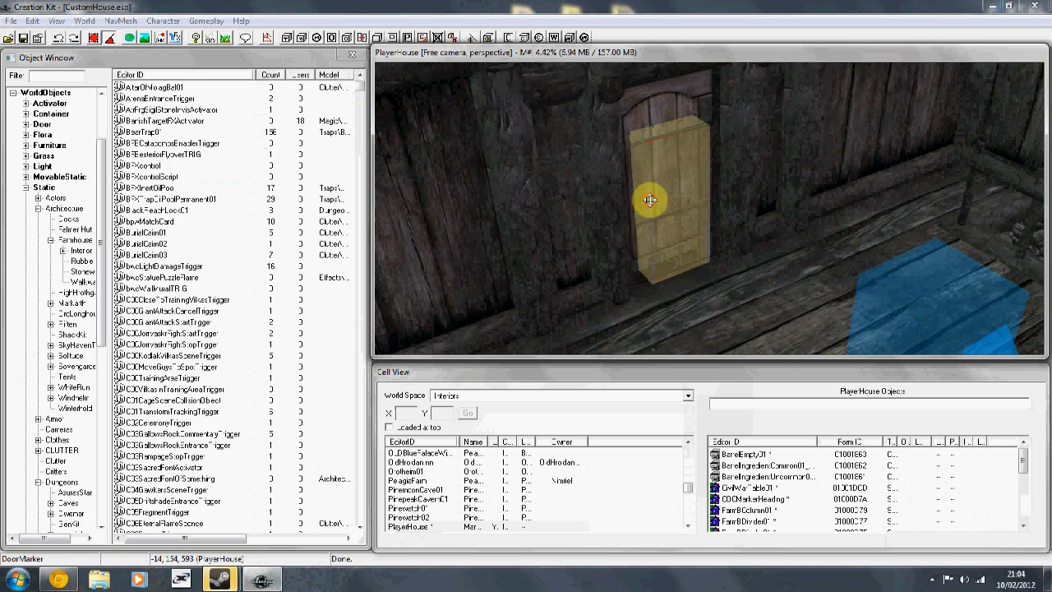
{"action": "left_click", "coordinate": [696, 225]}
{"action": "key", "text": "Delete"}
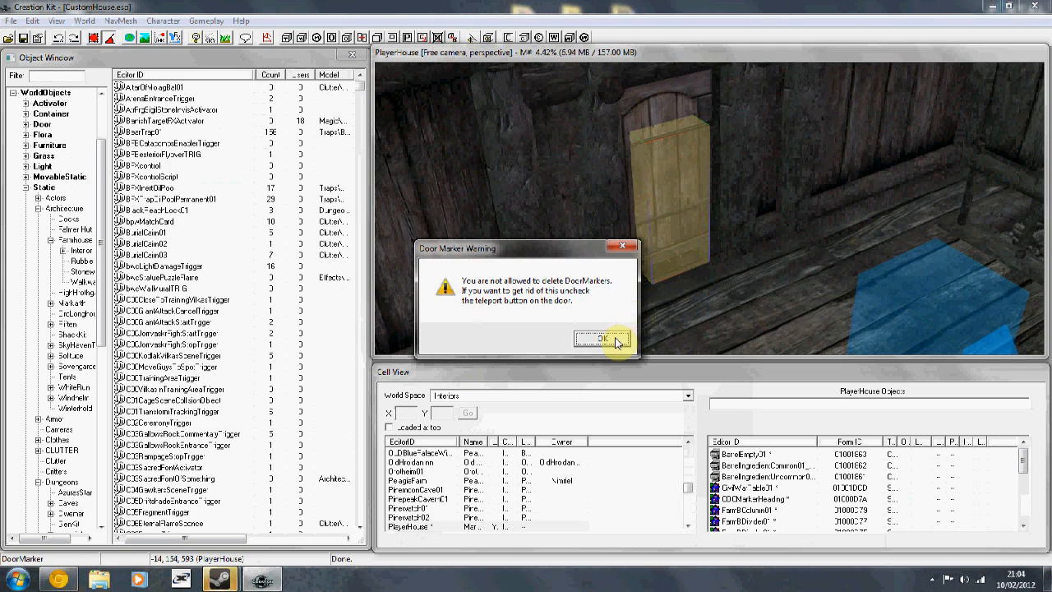
{"action": "left_click", "coordinate": [602, 338]}
{"action": "left_click", "coordinate": [639, 100]}
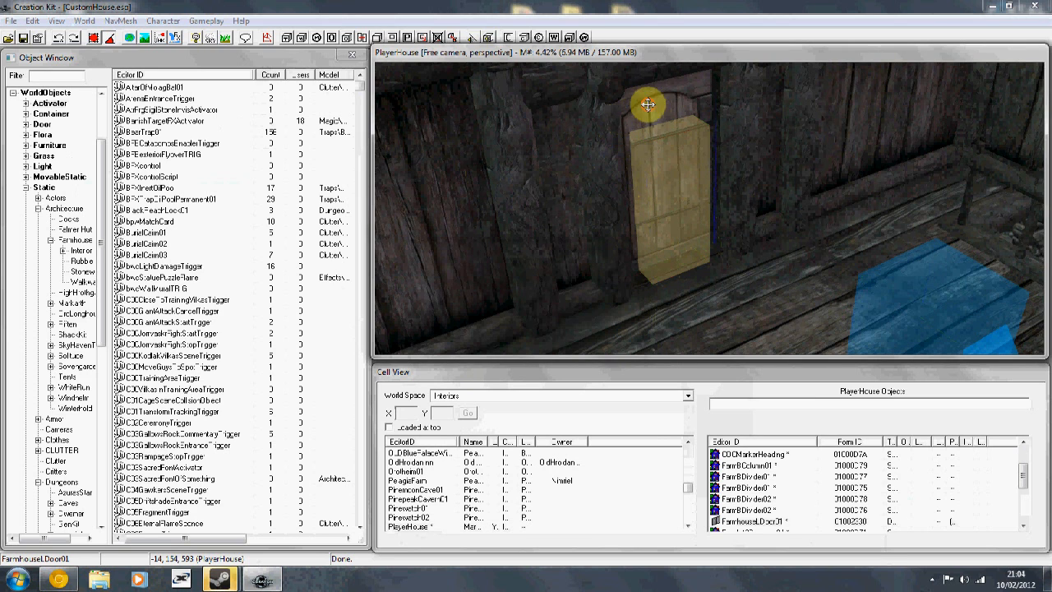
{"action": "right_click", "coordinate": [648, 106]}
Step: Check the door's reference properties for the Teleport settings and close them
{"action": "left_click", "coordinate": [698, 196]}
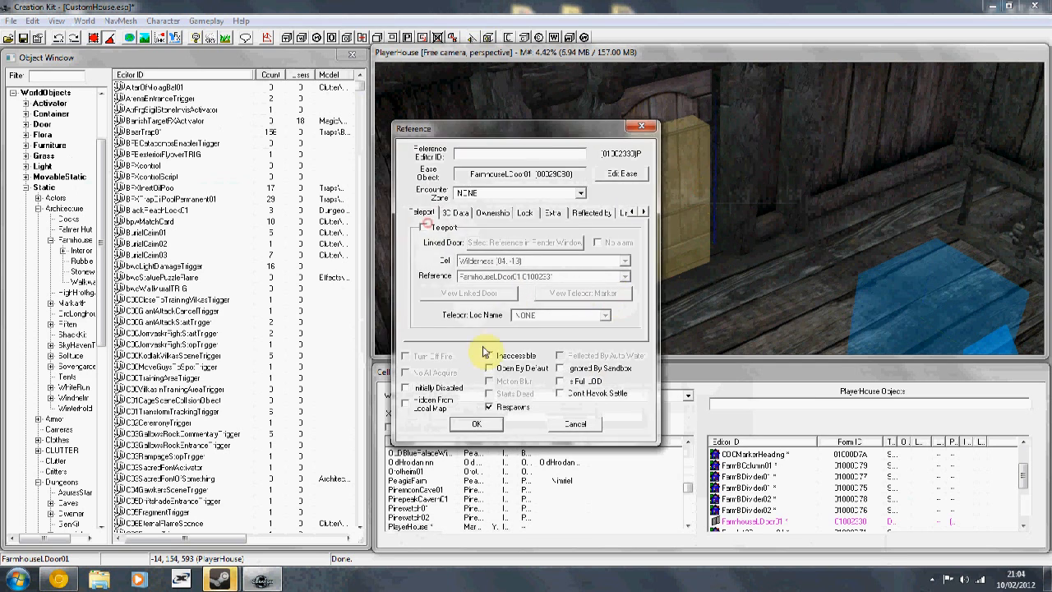
{"action": "key", "text": "Escape"}
{"action": "left_click", "coordinate": [521, 396]}
Step: Switch the world space to Tamriel and load a Riverwood exterior cell in the render view
{"action": "left_click", "coordinate": [535, 419]}
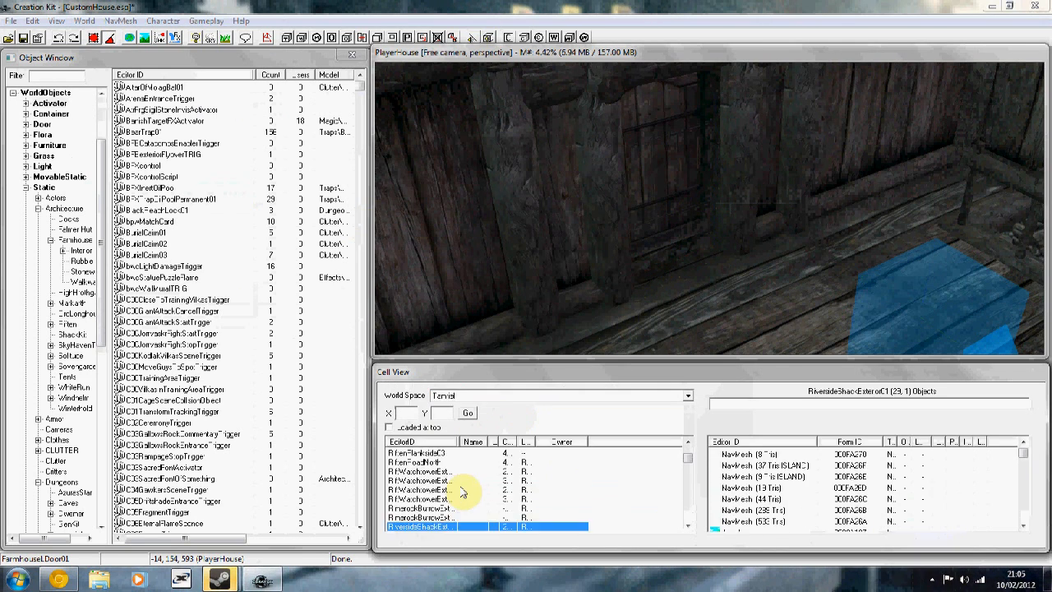
{"action": "double_click", "coordinate": [411, 493]}
{"action": "mouse_move", "coordinate": [612, 254]}
{"action": "middle_mouse_down"}
{"action": "mouse_move", "coordinate": [757, 164]}
{"action": "mouse_move", "coordinate": [418, 321]}
{"action": "middle_mouse_up"}
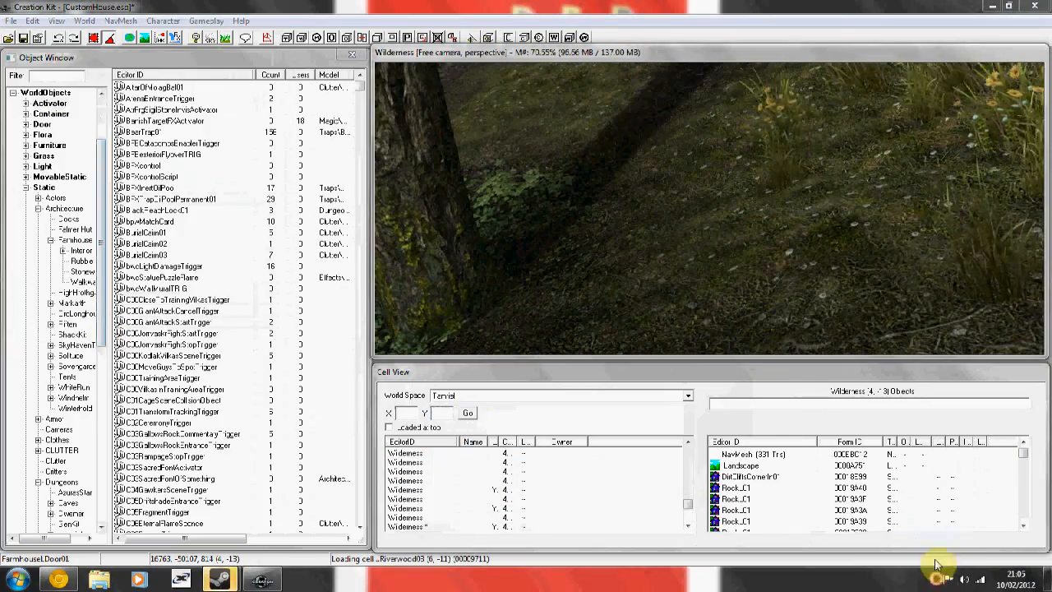
{"action": "left_click", "coordinate": [465, 395]}
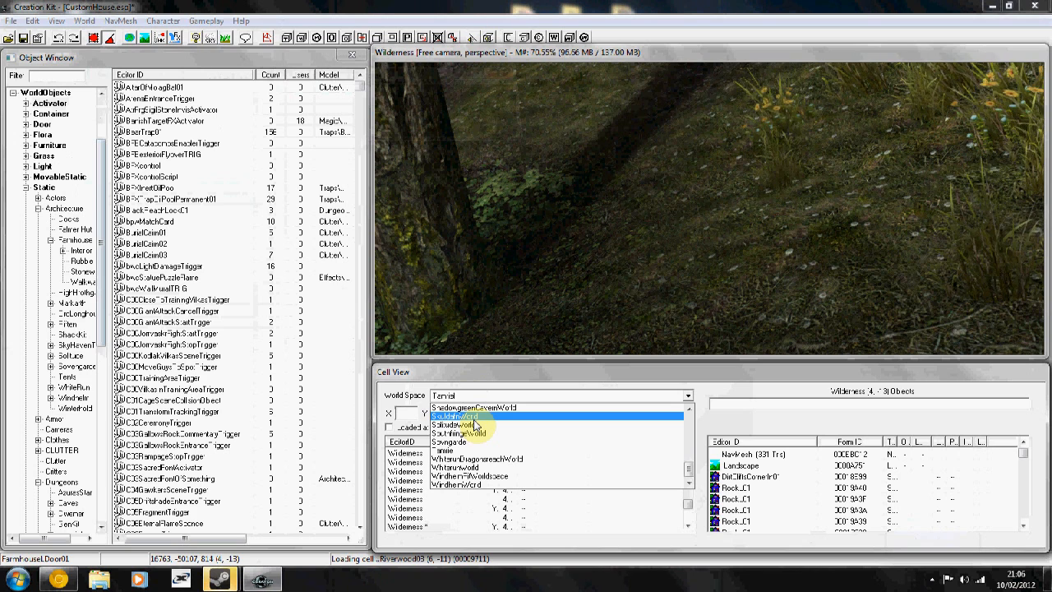
Step: Return from Tamriel to the Interiors world space and reload the PlayerHouse cell
{"action": "key", "text": "t"}
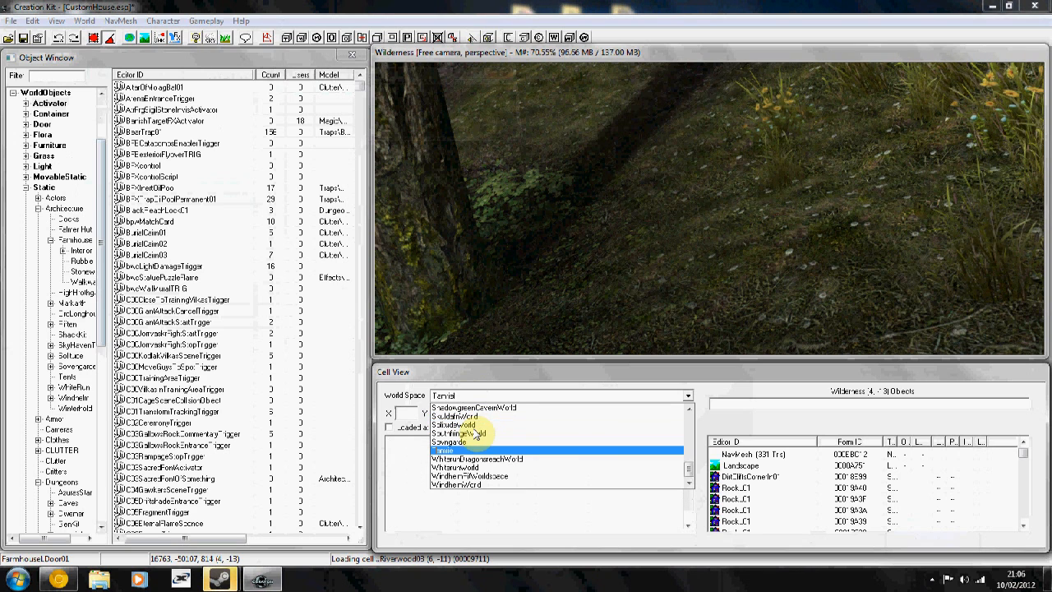
{"action": "key", "text": "Return"}
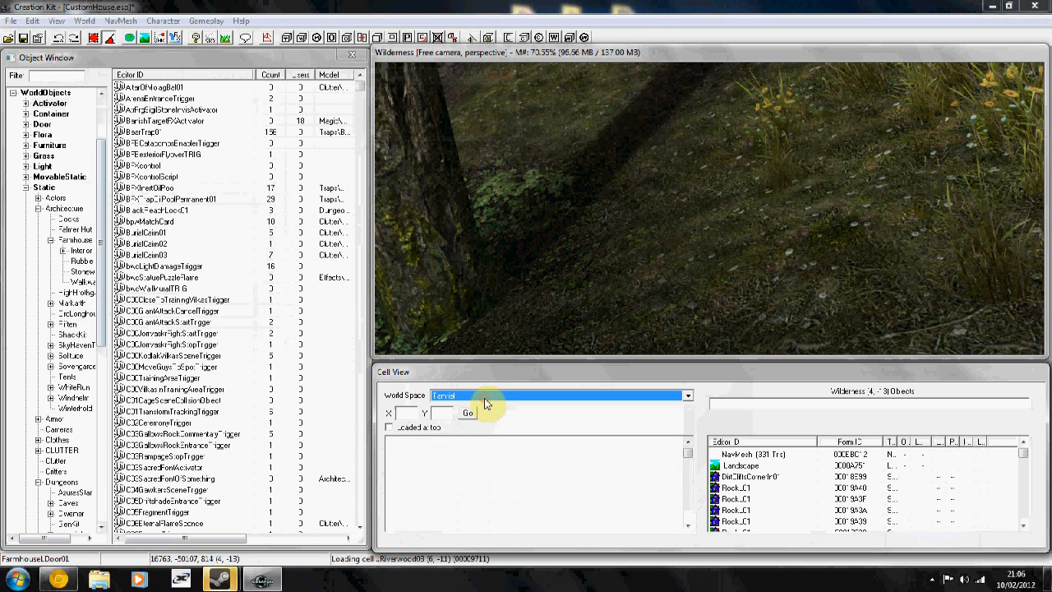
{"action": "left_click", "coordinate": [485, 399]}
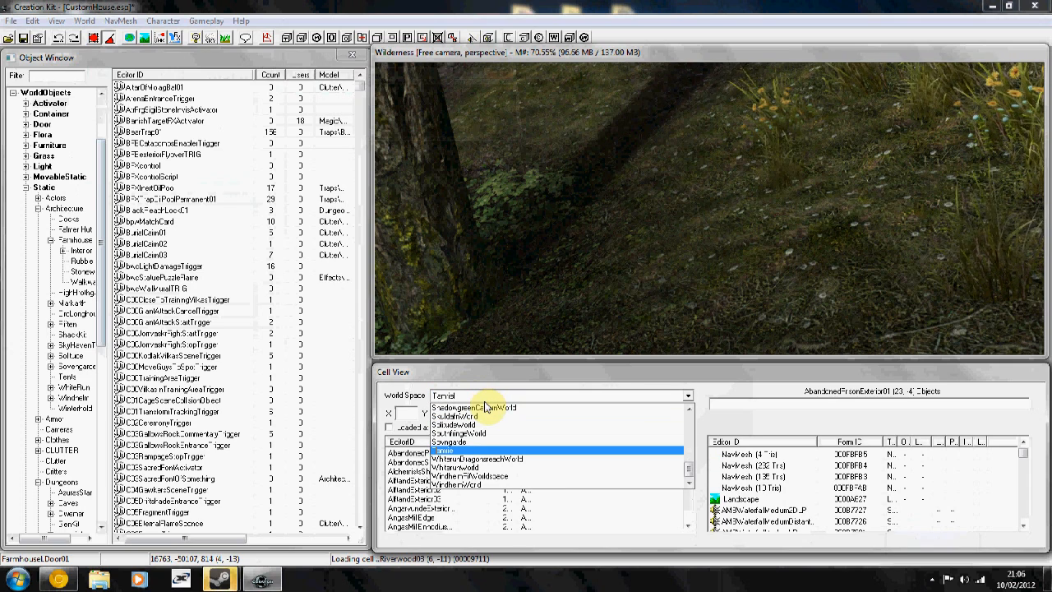
{"action": "scroll", "coordinate": [510, 410], "scroll_direction": "up", "scroll_amount": 3}
{"action": "scroll", "coordinate": [543, 428], "scroll_direction": "up", "scroll_amount": 3}
{"action": "scroll", "coordinate": [545, 425], "scroll_direction": "up", "scroll_amount": 3}
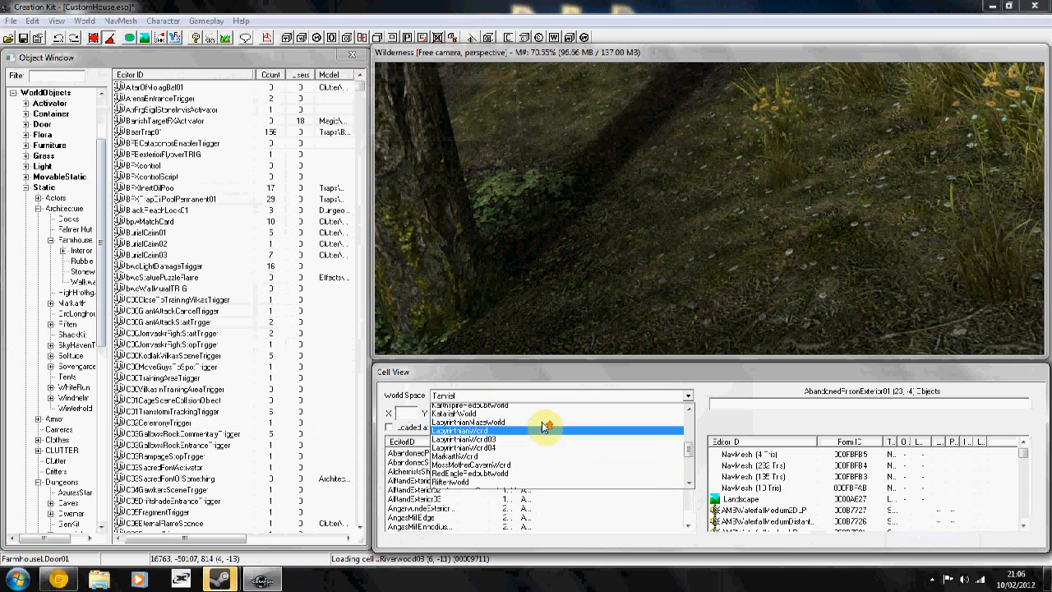
{"action": "scroll", "coordinate": [549, 435], "scroll_direction": "up", "scroll_amount": 3}
{"action": "scroll", "coordinate": [548, 432], "scroll_direction": "up", "scroll_amount": 3}
{"action": "scroll", "coordinate": [551, 430], "scroll_direction": "up", "scroll_amount": 3}
{"action": "left_click", "coordinate": [476, 411]}
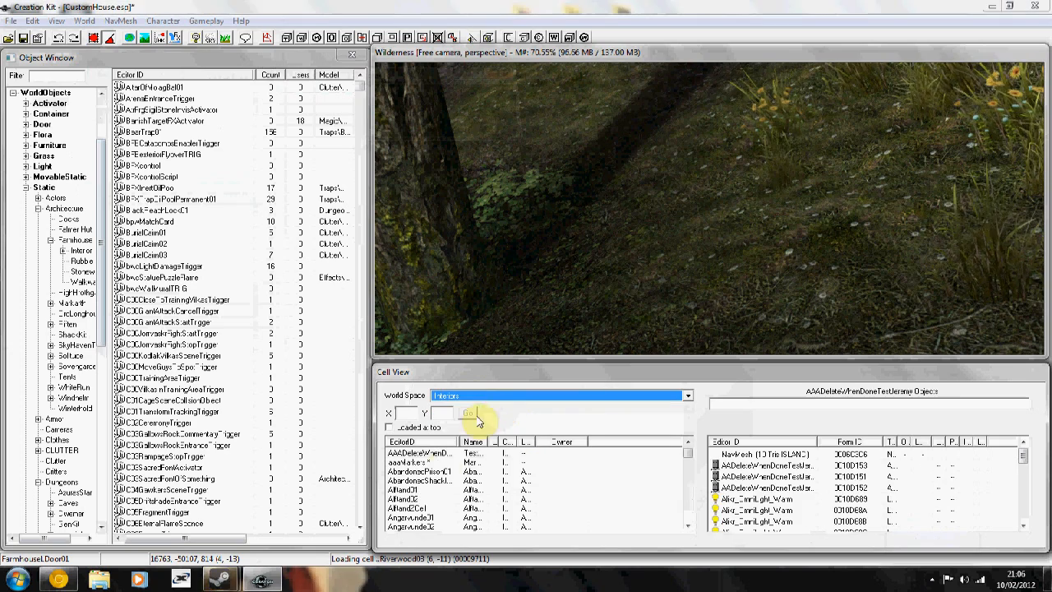
{"action": "left_click", "coordinate": [417, 490]}
{"action": "type", "text": "pl"}
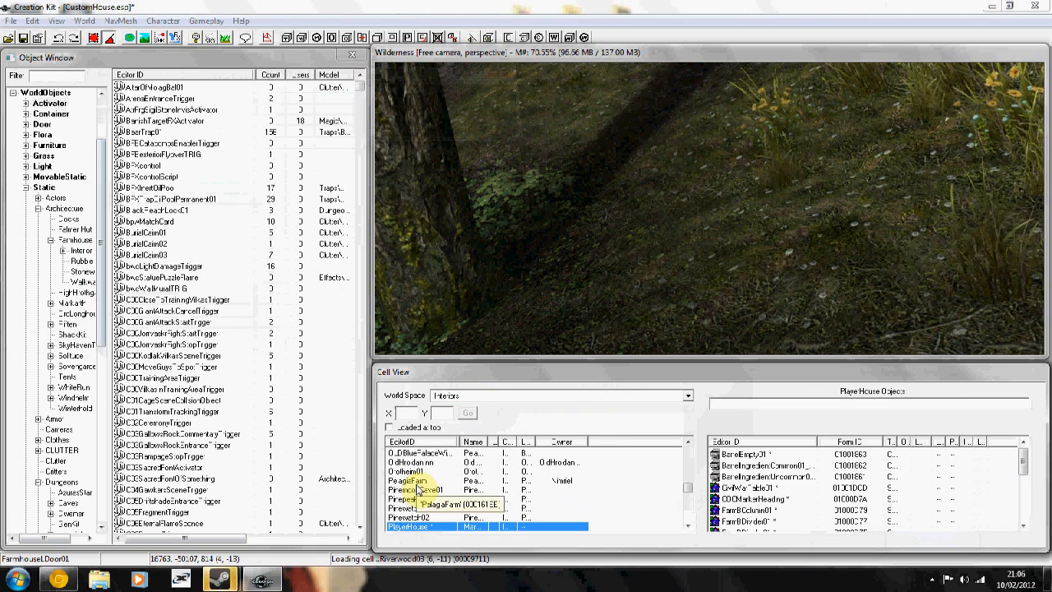
{"action": "double_click", "coordinate": [419, 527]}
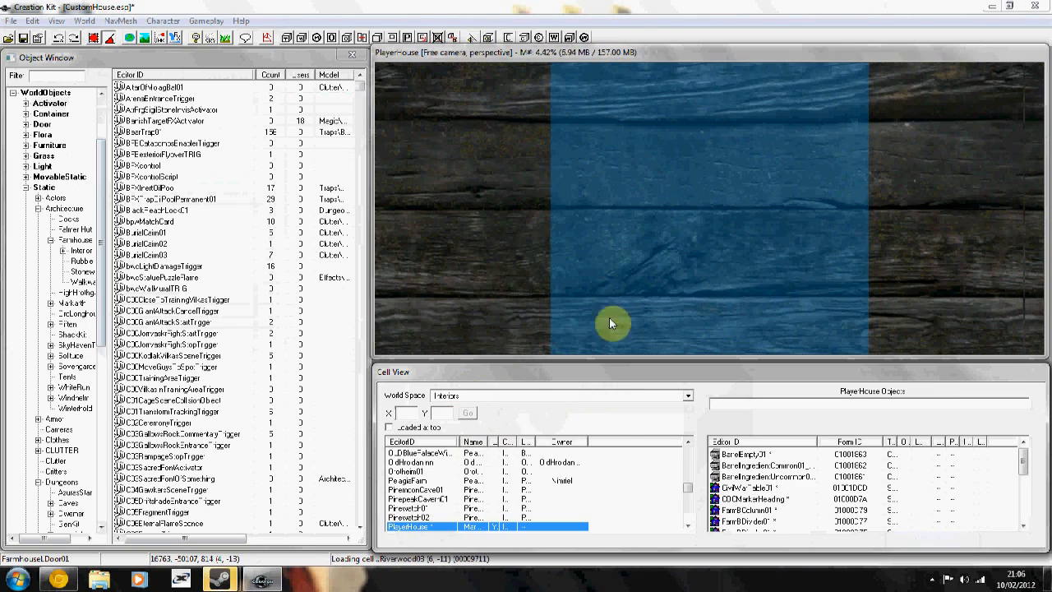
{"action": "scroll", "coordinate": [628, 258], "scroll_direction": "down", "scroll_amount": 5}
{"action": "mouse_move", "coordinate": [633, 247]}
{"action": "middle_mouse_down", "text": "shift"}
{"action": "mouse_move", "coordinate": [847, 172]}
{"action": "mouse_move", "coordinate": [836, 212]}
{"action": "mouse_move", "coordinate": [839, 188]}
{"action": "middle_mouse_up", "text": "shift"}
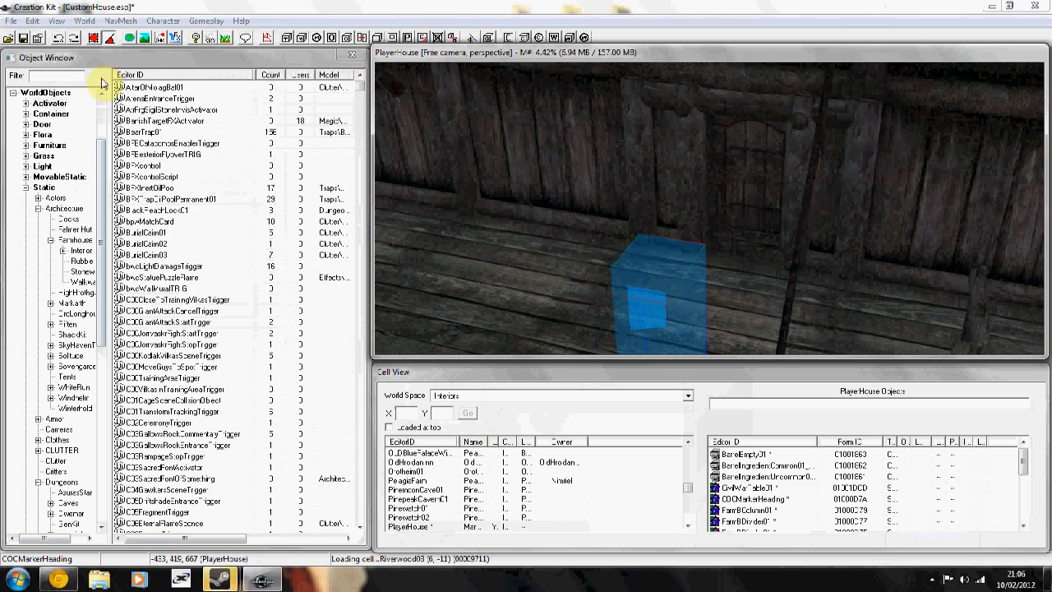
{"action": "scroll", "coordinate": [57, 328], "scroll_direction": "down", "scroll_amount": 10}
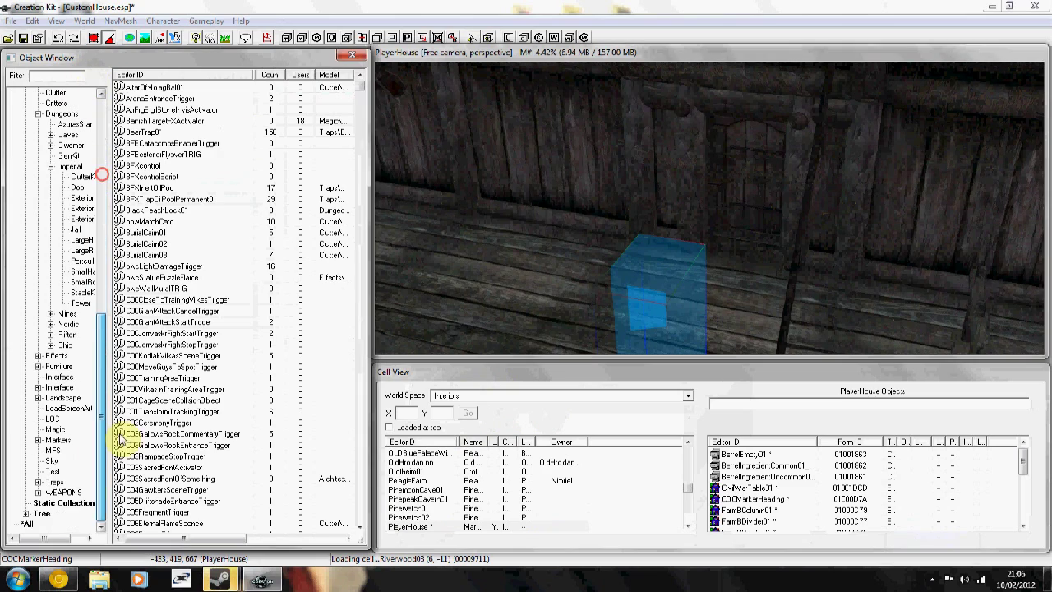
Step: Show all object categories, filter the object list by 'farmhousedoor', and restore the Object Window
{"action": "left_click", "coordinate": [28, 524]}
{"action": "left_click", "coordinate": [65, 78]}
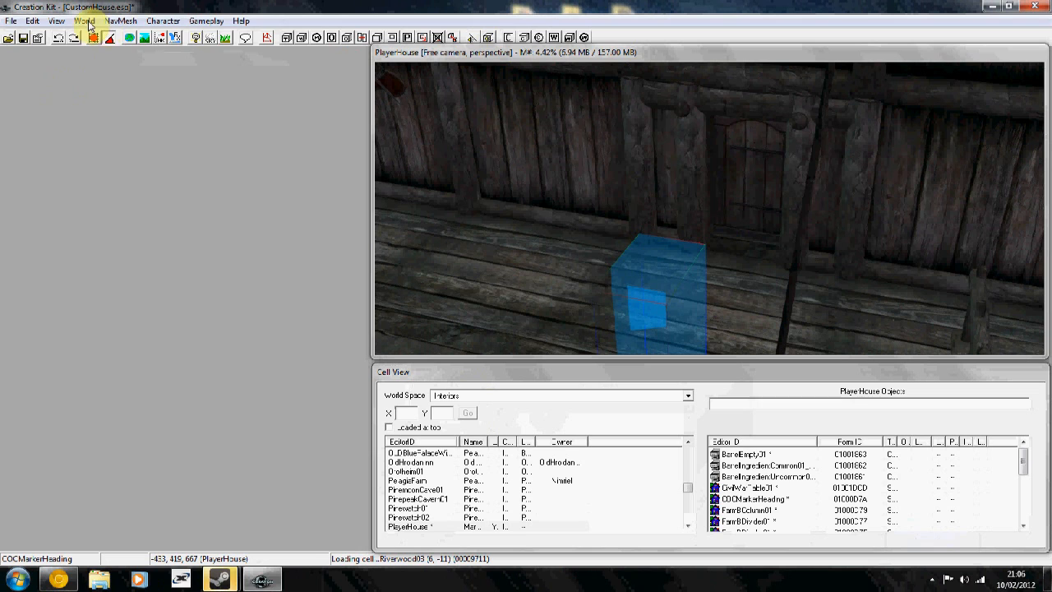
{"action": "left_click", "coordinate": [57, 21]}
{"action": "left_click", "coordinate": [83, 65]}
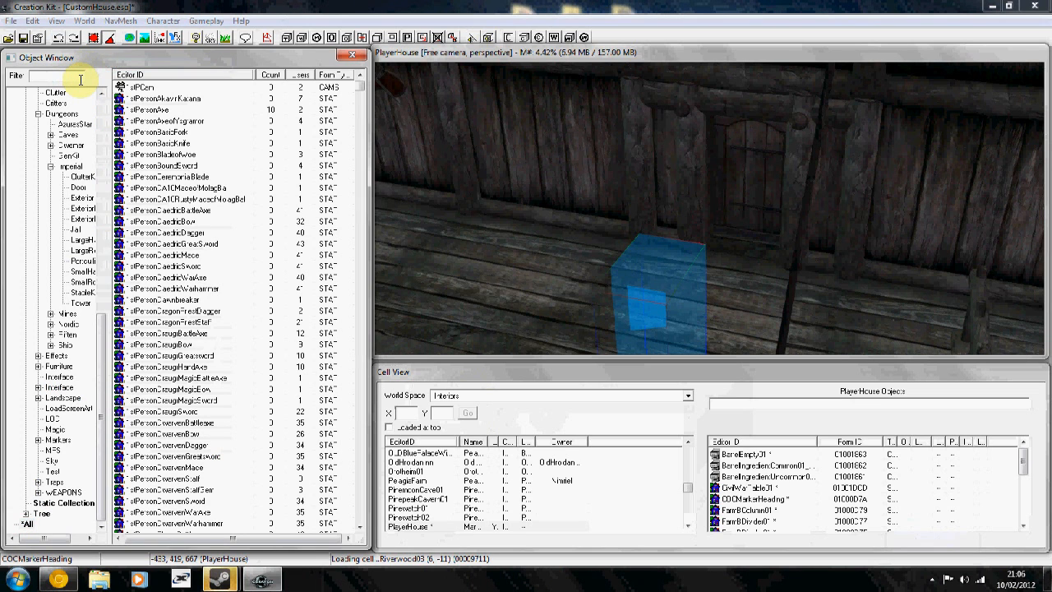
{"action": "type", "text": "fermhouse"}
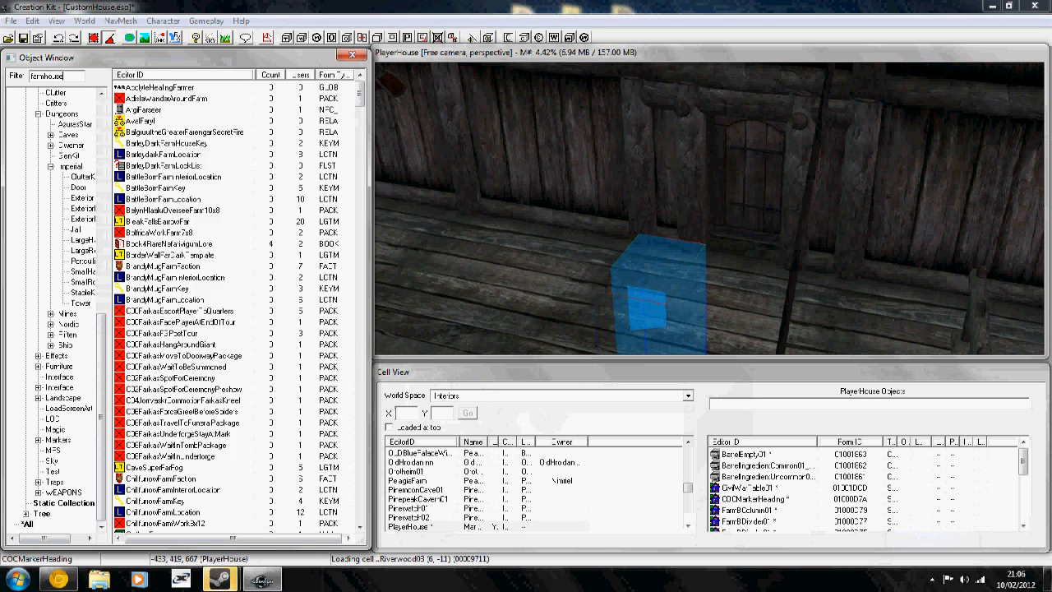
{"action": "type", "text": "door"}
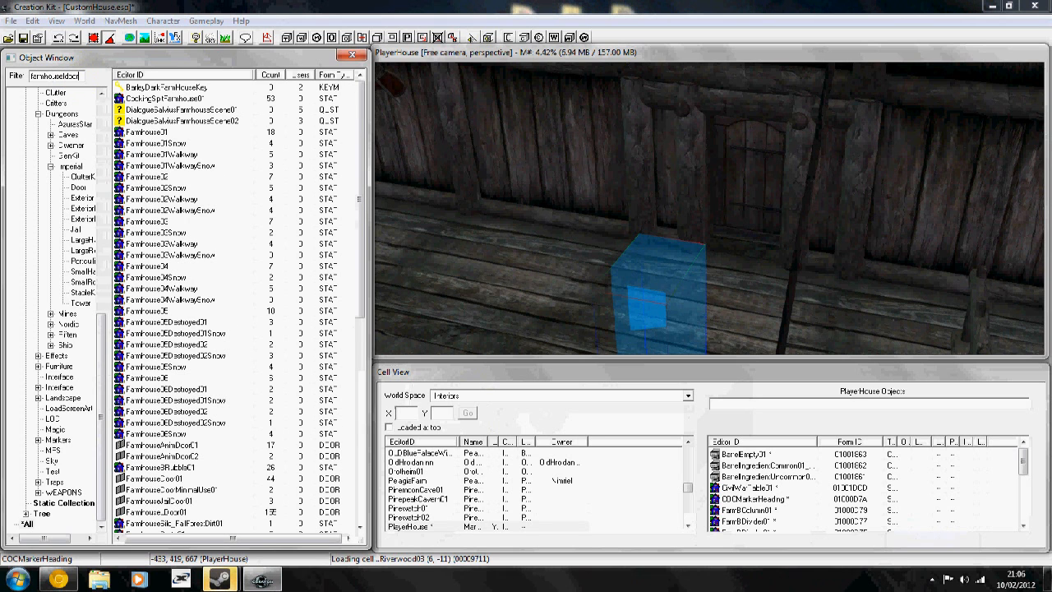
Step: Drag FarmhouseDoor01 onto the interior wall and rotate it to face into the room
{"action": "mouse_move", "coordinate": [664, 206]}
{"action": "middle_mouse_down", "text": "shift"}
{"action": "mouse_move", "coordinate": [674, 204]}
{"action": "mouse_move", "coordinate": [559, 184]}
{"action": "middle_mouse_up", "text": "shift"}
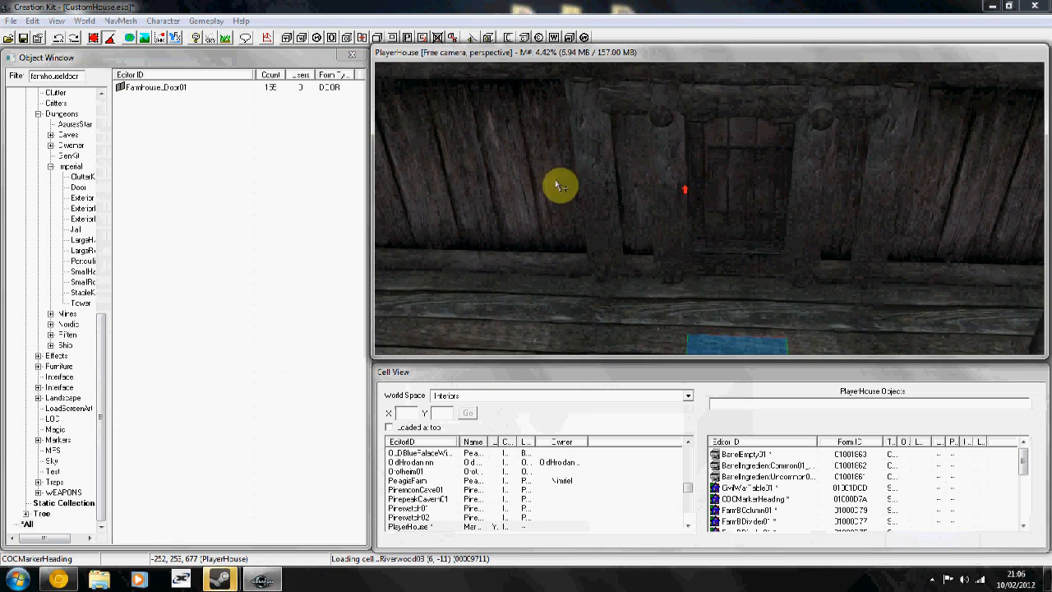
{"action": "mouse_move", "coordinate": [169, 87]}
{"action": "left_mouse_down"}
{"action": "mouse_move", "coordinate": [323, 134]}
{"action": "mouse_move", "coordinate": [731, 312]}
{"action": "left_mouse_up"}
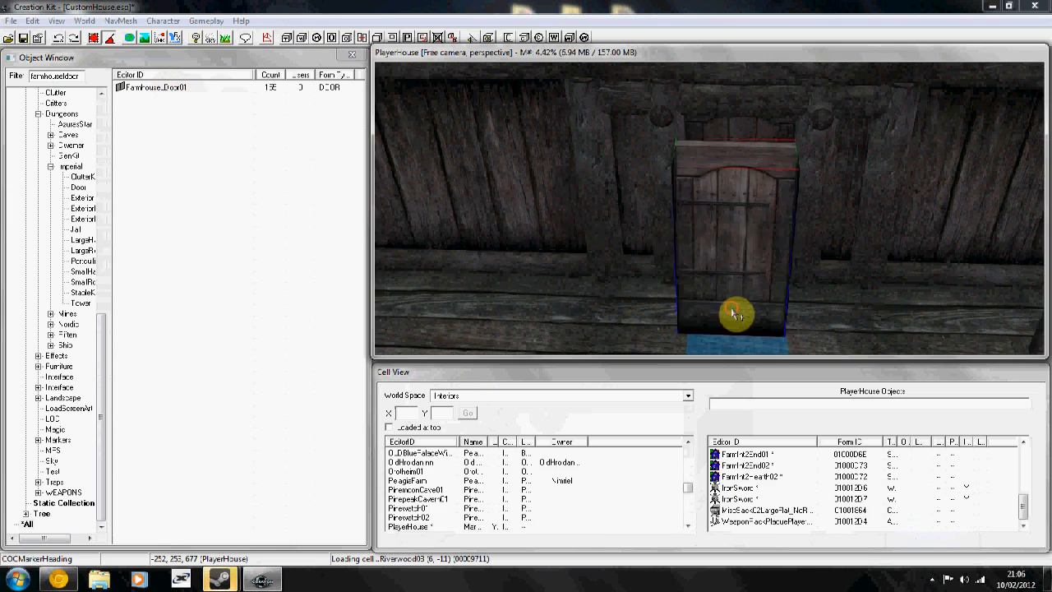
{"action": "right_click_drag", "start_coordinate": [729, 308], "coordinate": [733, 304]}
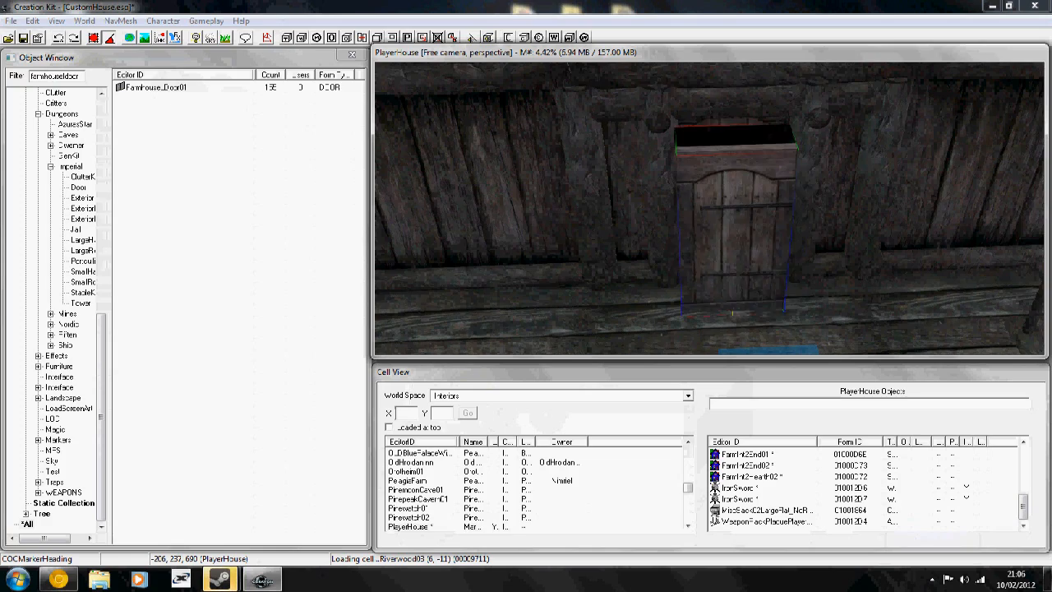
{"action": "mouse_move", "coordinate": [733, 304]}
{"action": "middle_mouse_down", "text": "shift"}
{"action": "mouse_move", "coordinate": [682, 287]}
{"action": "mouse_move", "coordinate": [876, 259]}
{"action": "mouse_move", "coordinate": [749, 254]}
{"action": "mouse_move", "coordinate": [751, 263]}
{"action": "mouse_move", "coordinate": [735, 252]}
{"action": "mouse_move", "coordinate": [707, 275]}
{"action": "mouse_move", "coordinate": [728, 282]}
{"action": "mouse_move", "coordinate": [719, 203]}
{"action": "middle_mouse_up", "text": "shift"}
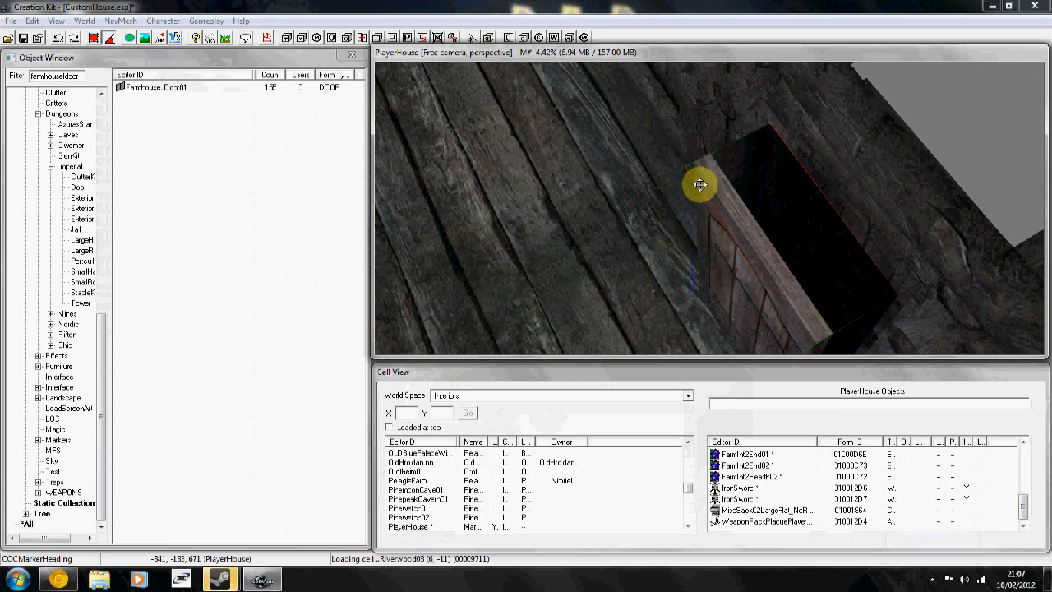
{"action": "mouse_move", "coordinate": [771, 176]}
{"action": "middle_mouse_down", "text": "shift"}
{"action": "mouse_move", "coordinate": [876, 172]}
{"action": "mouse_move", "coordinate": [798, 227]}
{"action": "mouse_move", "coordinate": [756, 230]}
{"action": "mouse_move", "coordinate": [839, 195]}
{"action": "mouse_move", "coordinate": [911, 195]}
{"action": "mouse_move", "coordinate": [907, 169]}
{"action": "mouse_move", "coordinate": [842, 207]}
{"action": "mouse_move", "coordinate": [913, 159]}
{"action": "mouse_move", "coordinate": [961, 189]}
{"action": "middle_mouse_up", "text": "shift"}
{"action": "mouse_move", "coordinate": [895, 312]}
{"action": "middle_mouse_down", "text": "shift"}
{"action": "mouse_move", "coordinate": [776, 305]}
{"action": "mouse_move", "coordinate": [803, 301]}
{"action": "middle_mouse_up", "text": "shift"}
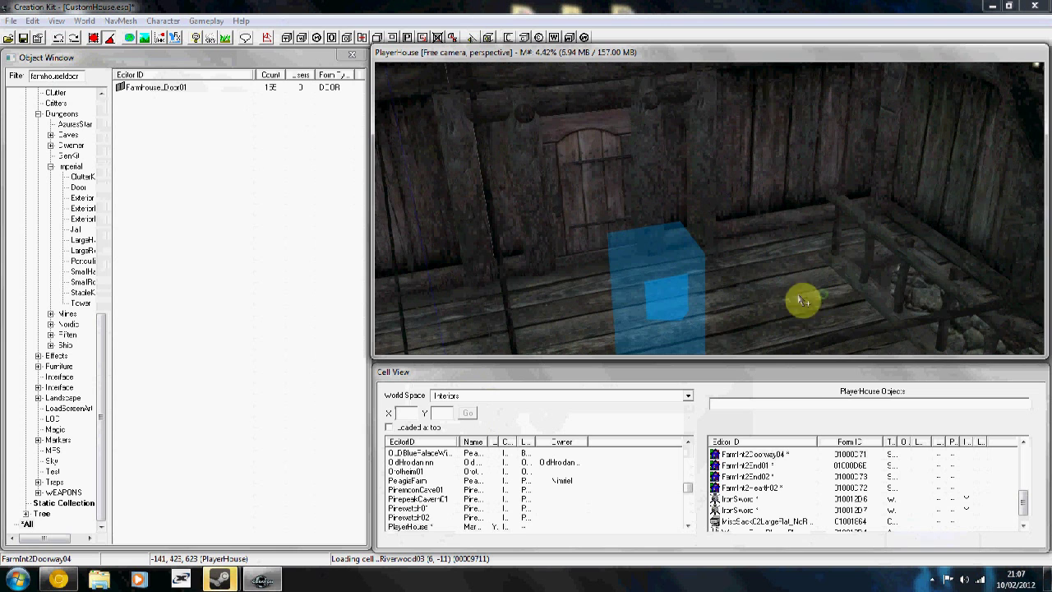
{"action": "left_click", "coordinate": [563, 398]}
Step: Set the world space to Tamriel and load a Riverwood exterior cell into the 3D view
{"action": "key", "text": "t"}
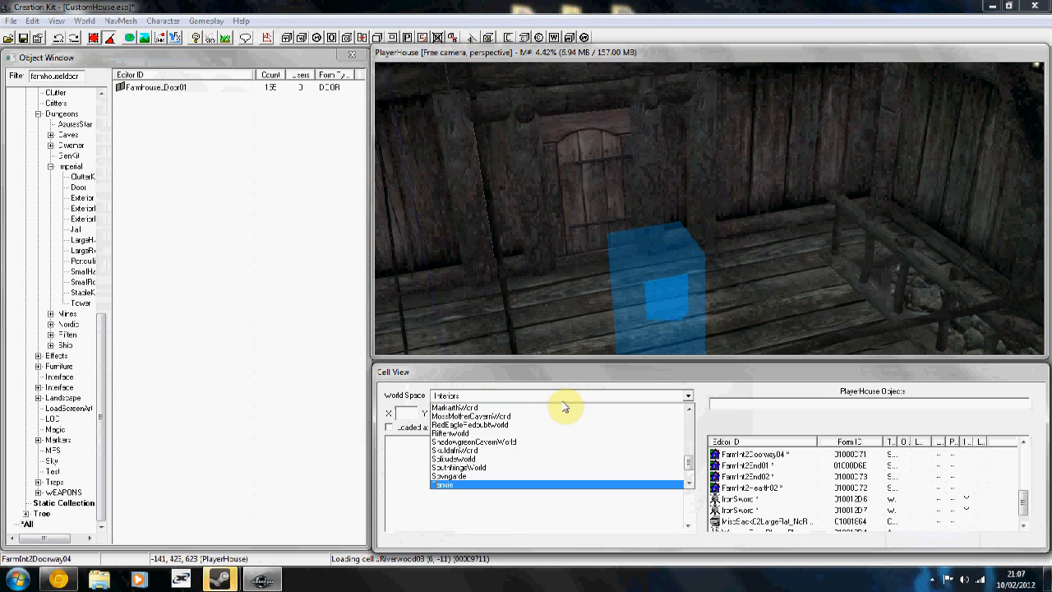
{"action": "key", "text": "Return"}
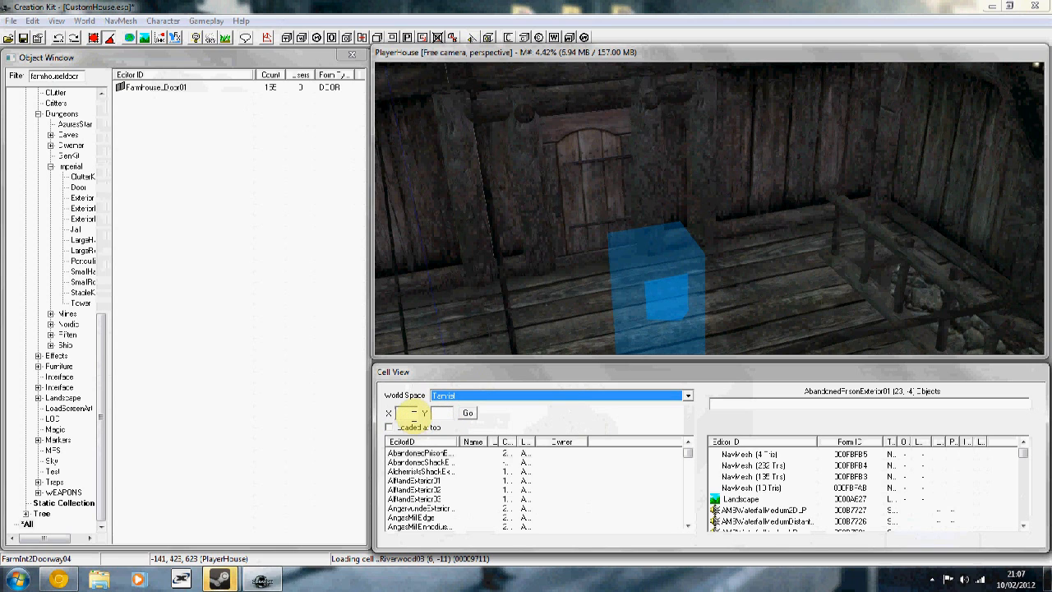
{"action": "left_click", "coordinate": [411, 414]}
{"action": "type", "text": "252"}
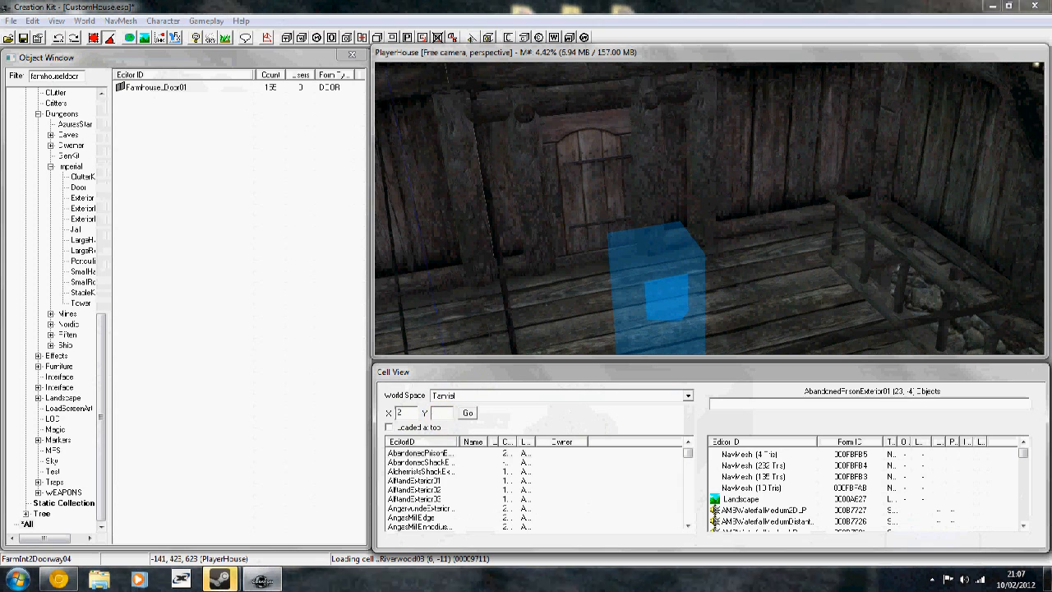
{"action": "left_click", "coordinate": [435, 416]}
{"action": "left_click", "coordinate": [424, 480]}
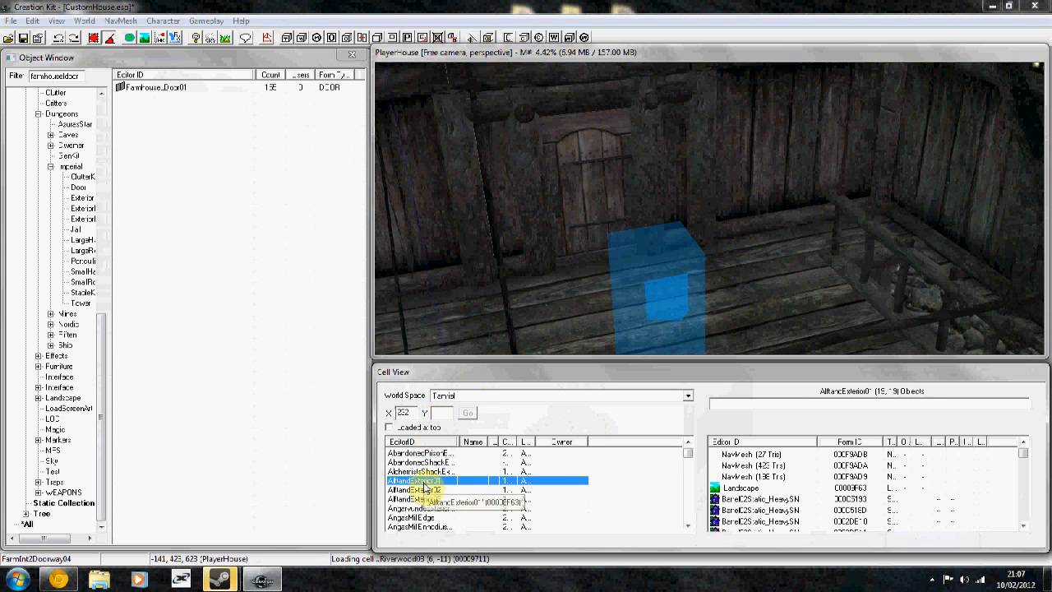
{"action": "type", "text": "riv"}
{"action": "scroll", "coordinate": [424, 488], "scroll_direction": "down", "scroll_amount": 2}
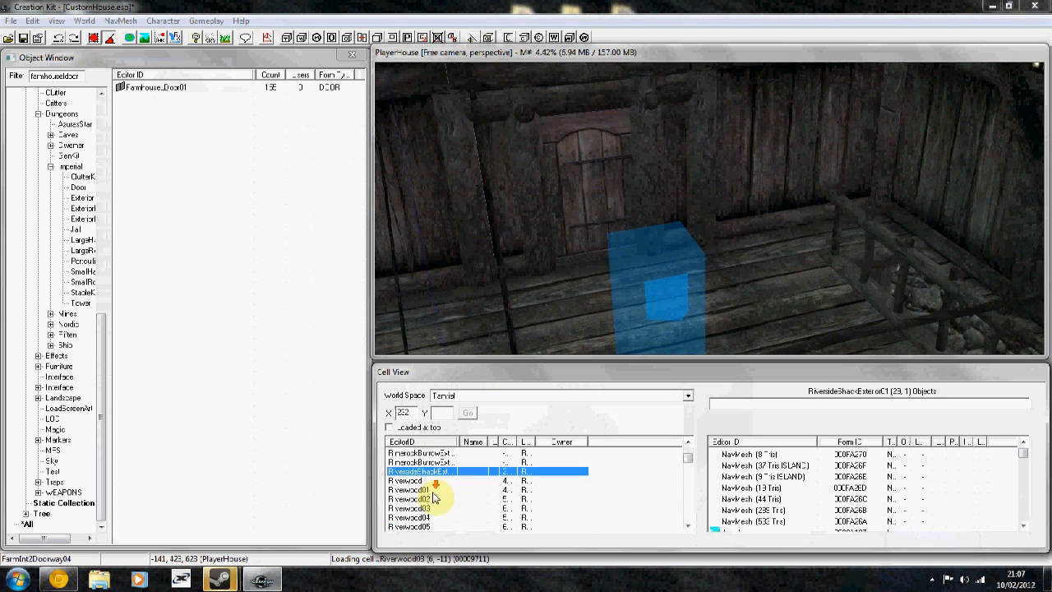
{"action": "scroll", "coordinate": [442, 497], "scroll_direction": "down", "scroll_amount": 1}
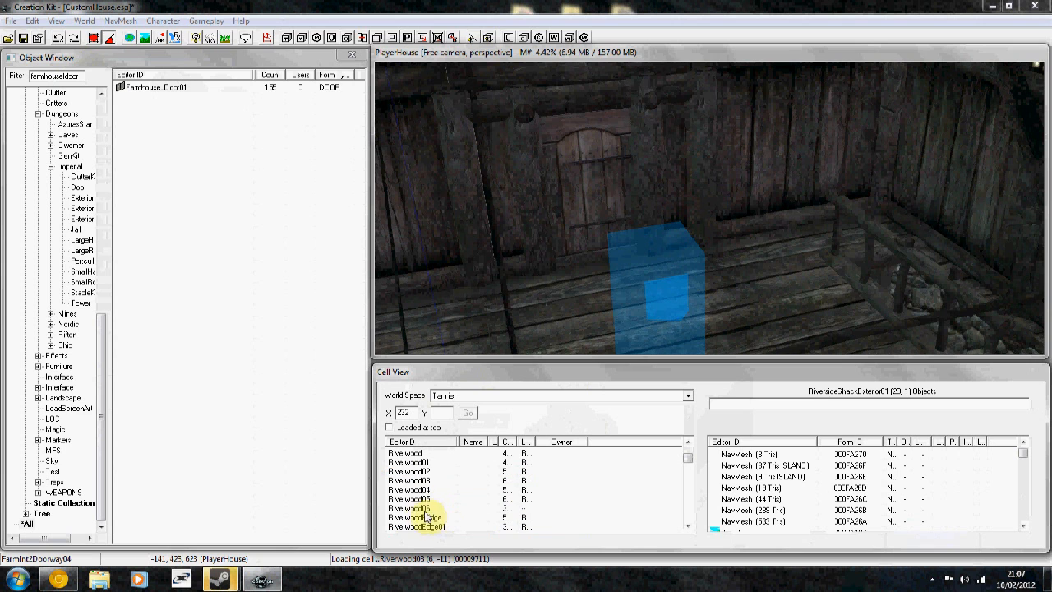
{"action": "double_click", "coordinate": [410, 501]}
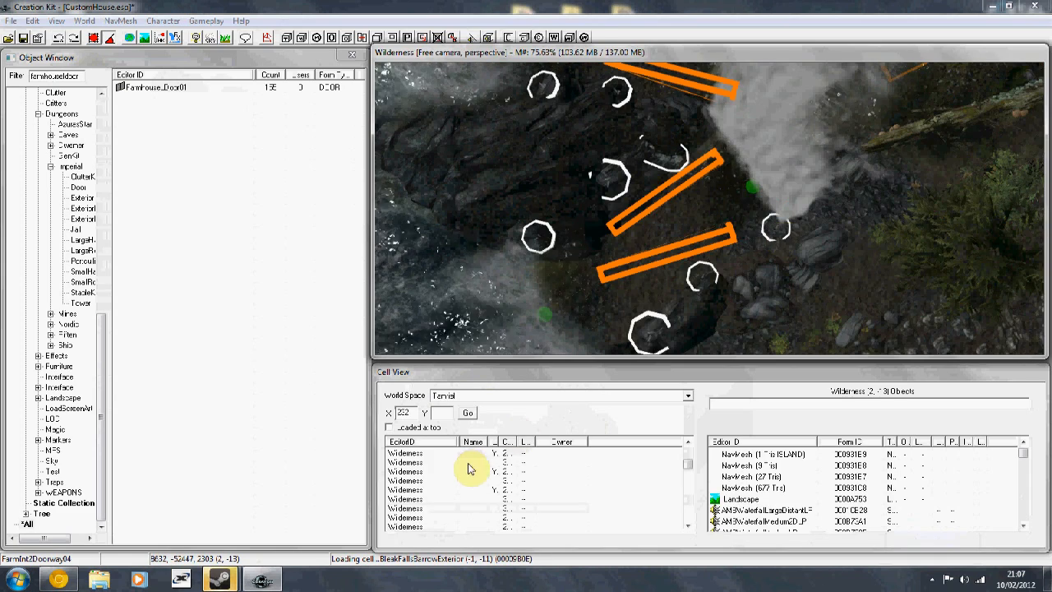
{"action": "left_click", "coordinate": [472, 472]}
{"action": "type", "text": "river"}
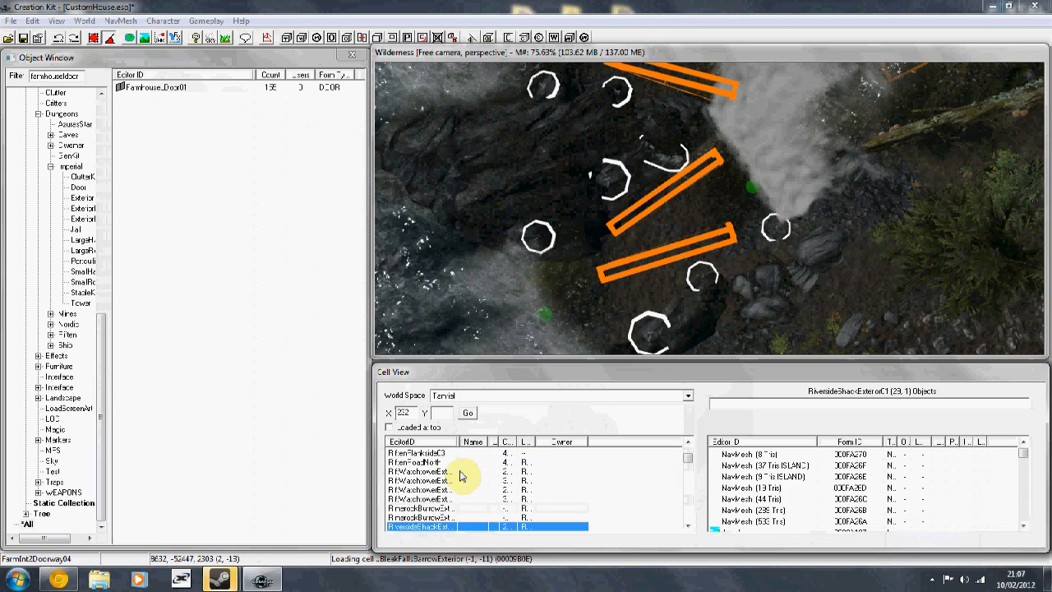
{"action": "scroll", "coordinate": [451, 503], "scroll_direction": "down", "scroll_amount": 2}
{"action": "left_click", "coordinate": [439, 506]}
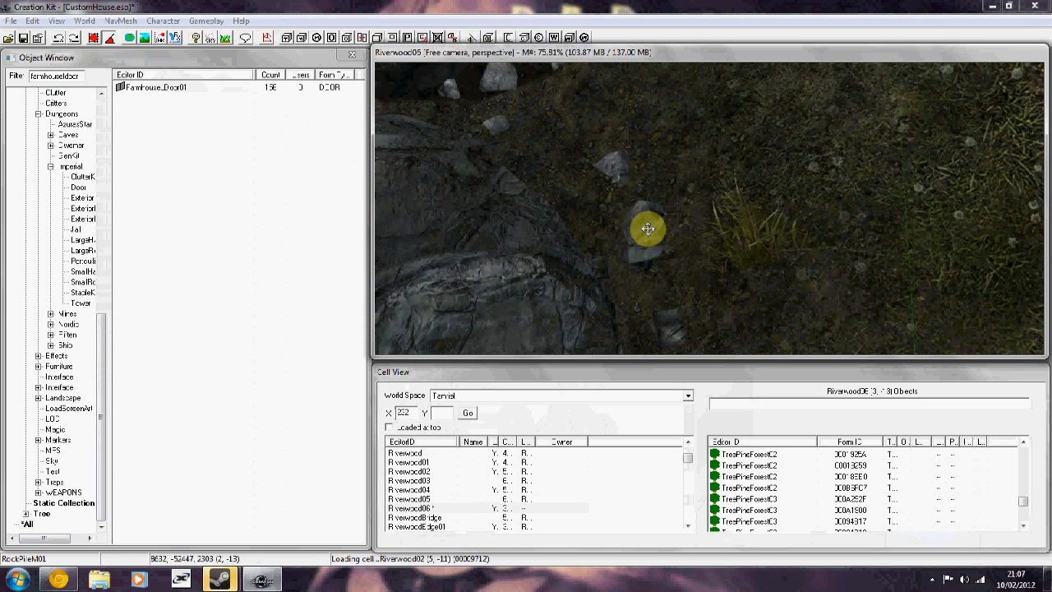
{"action": "scroll", "coordinate": [658, 223], "scroll_direction": "down", "scroll_amount": 3}
{"action": "scroll", "coordinate": [732, 160], "scroll_direction": "down", "scroll_amount": 3}
{"action": "scroll", "coordinate": [759, 155], "scroll_direction": "down", "scroll_amount": 2}
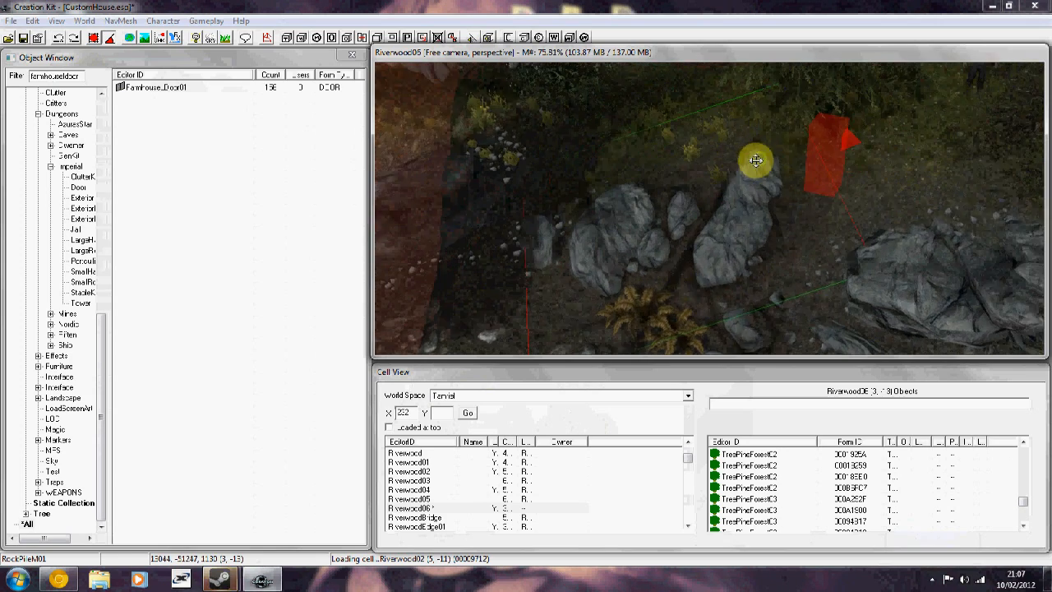
Step: Clear the 'farmhousedoor' text from the Object Window filter
{"action": "double_click", "coordinate": [79, 76]}
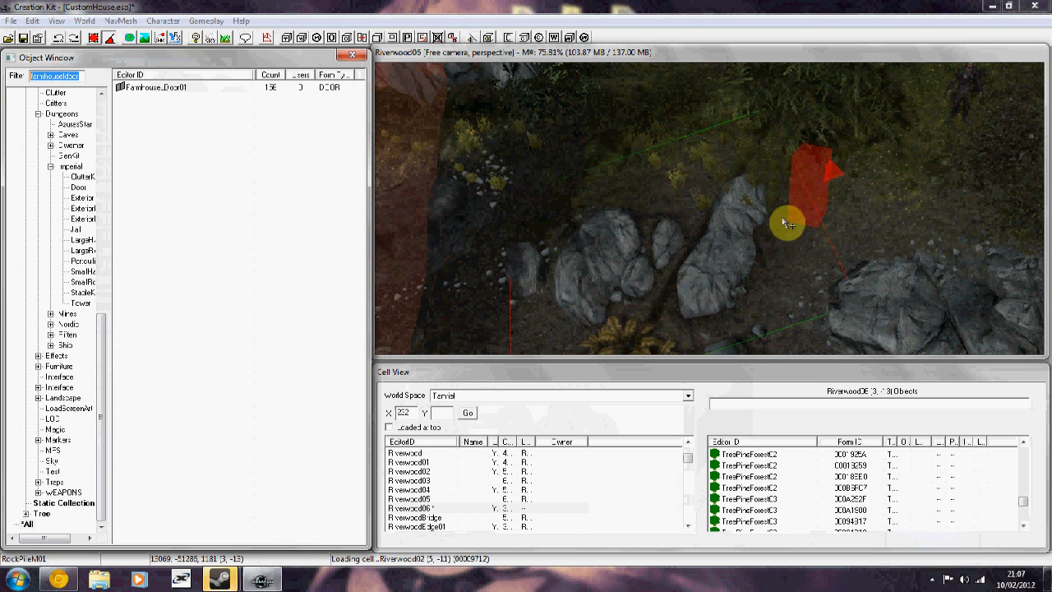
{"action": "key", "text": "BackSpace"}
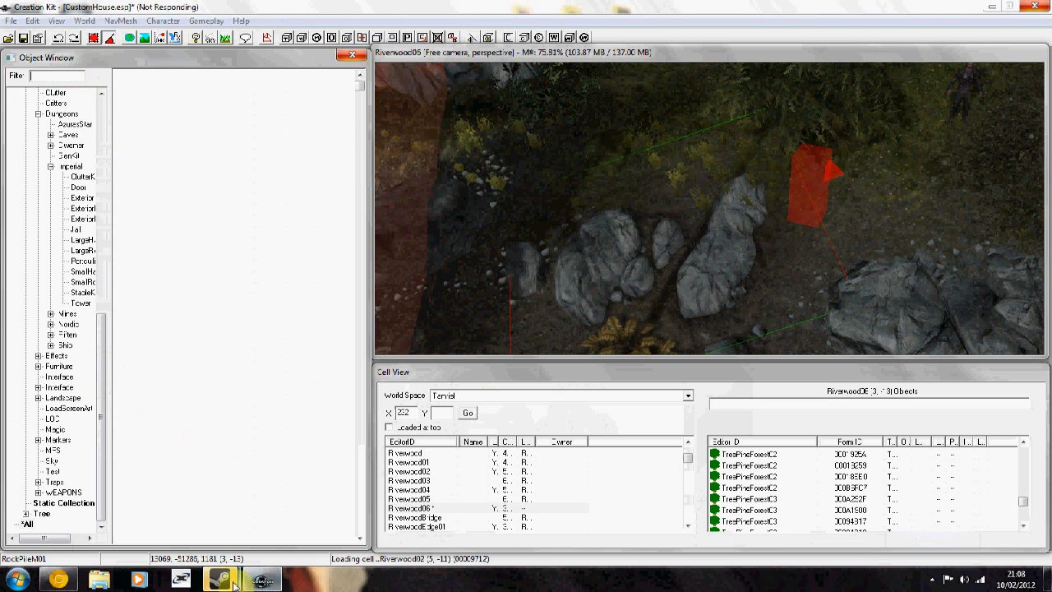
{"action": "left_click", "coordinate": [282, 512]}
Step: Send two replies in the Steam friend chat and close the chat window
{"action": "left_click", "coordinate": [631, 438]}
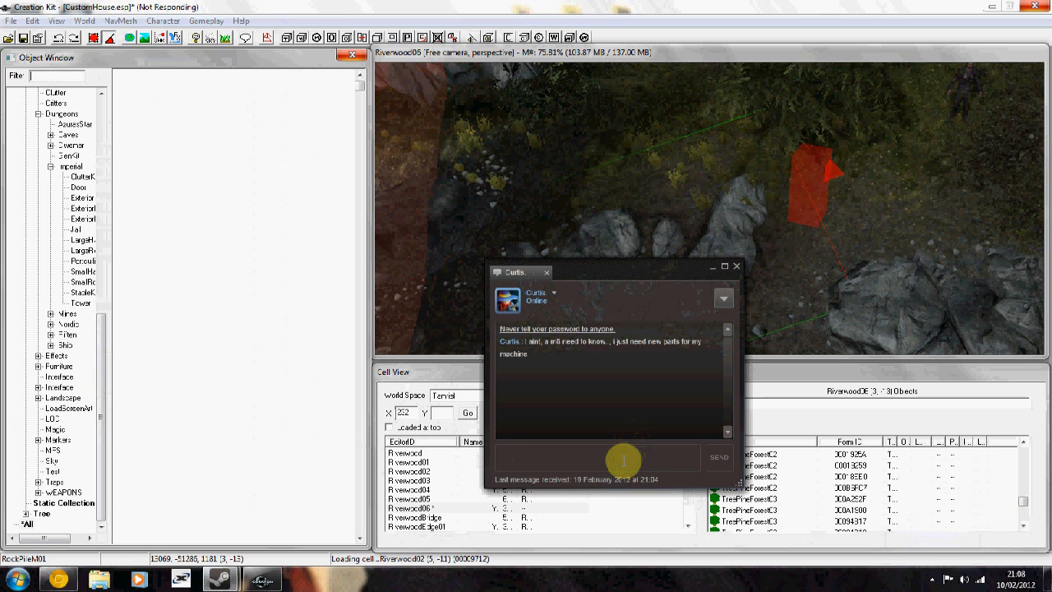
{"action": "type", "text": "ah ok"}
{"action": "key", "text": "Return"}
{"action": "type", "text": "new "}
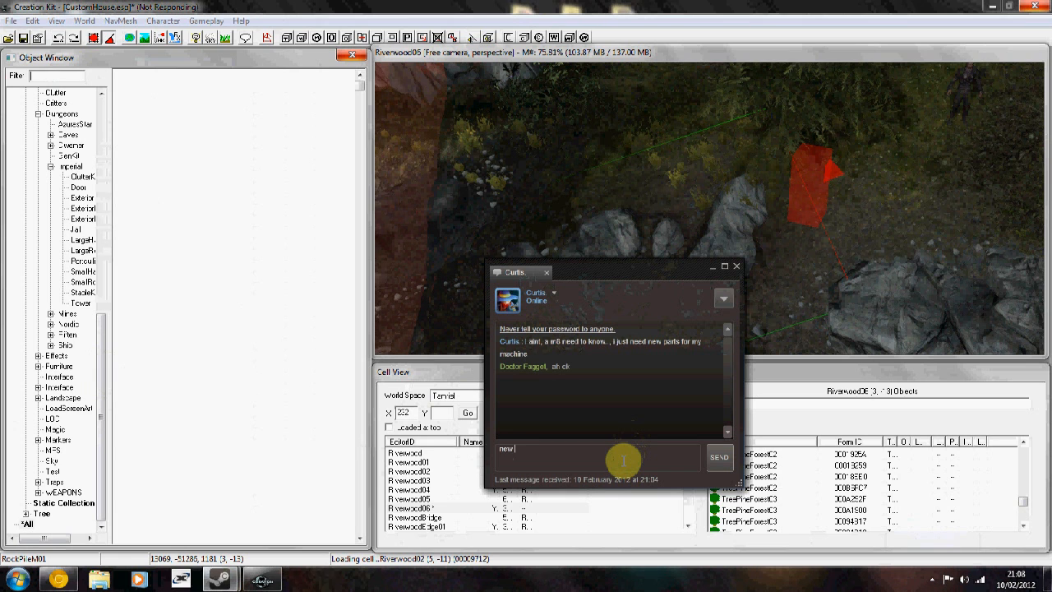
{"action": "type", "text": "par"}
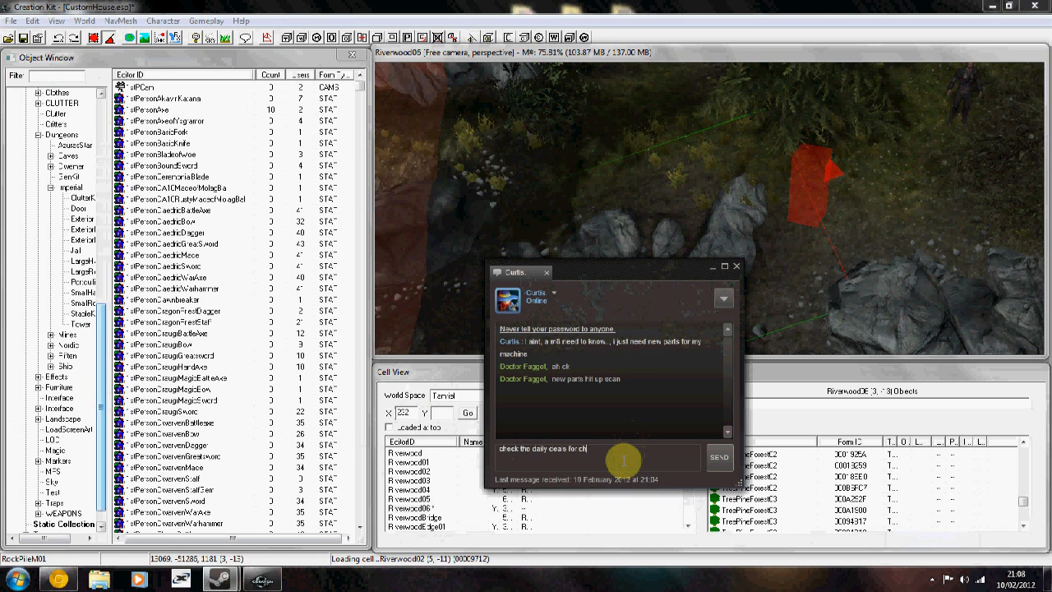
{"action": "type", "text": "ss"}
{"action": "key", "text": "Return"}
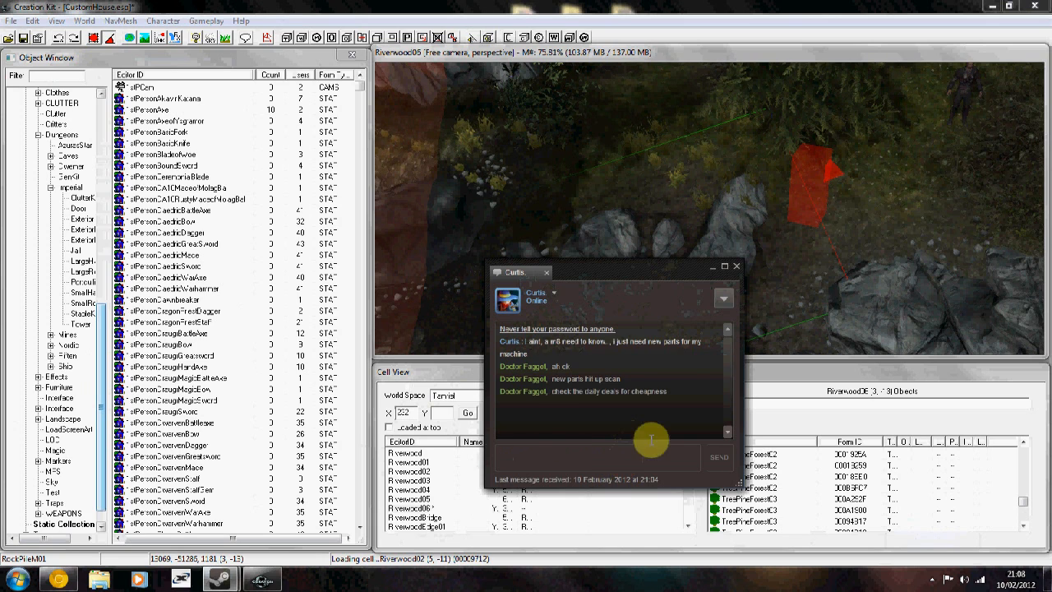
{"action": "left_click", "coordinate": [737, 268]}
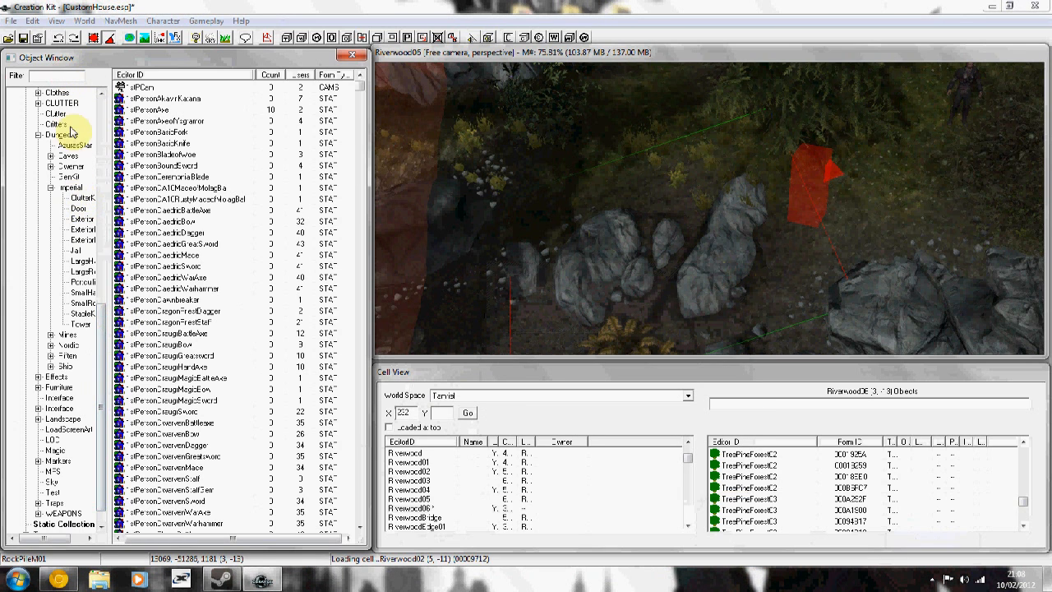
{"action": "scroll", "coordinate": [103, 280], "scroll_direction": "up", "scroll_amount": 2}
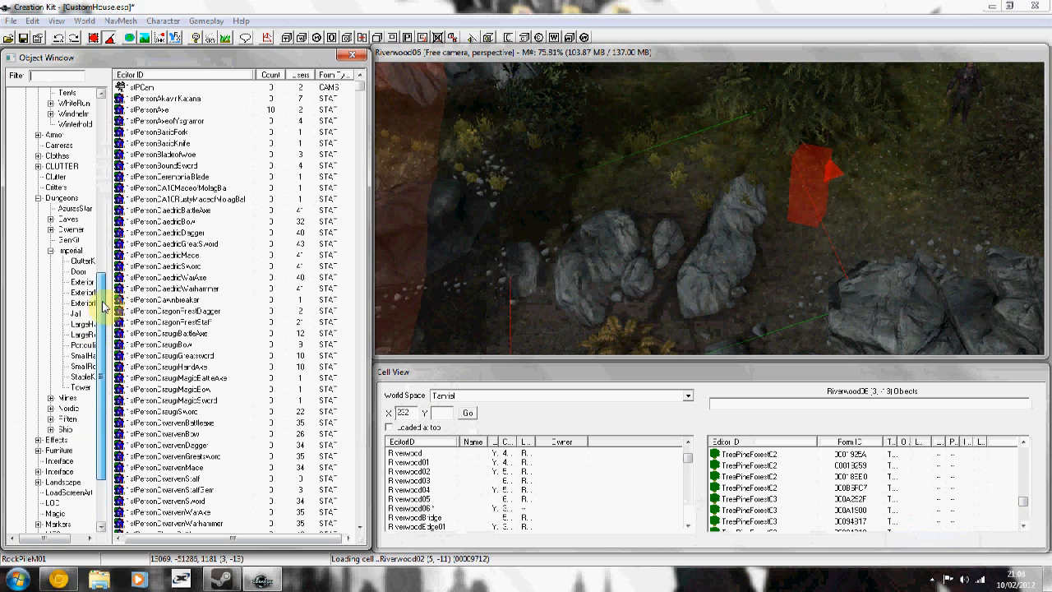
{"action": "scroll", "coordinate": [103, 278], "scroll_direction": "up", "scroll_amount": 3}
{"action": "scroll", "coordinate": [103, 278], "scroll_direction": "up", "scroll_amount": 2}
{"action": "scroll", "coordinate": [127, 220], "scroll_direction": "up", "scroll_amount": 2}
Step: Try two Farmhouse architecture models in the Riverwood scene and remove each one
{"action": "left_click", "coordinate": [74, 177]}
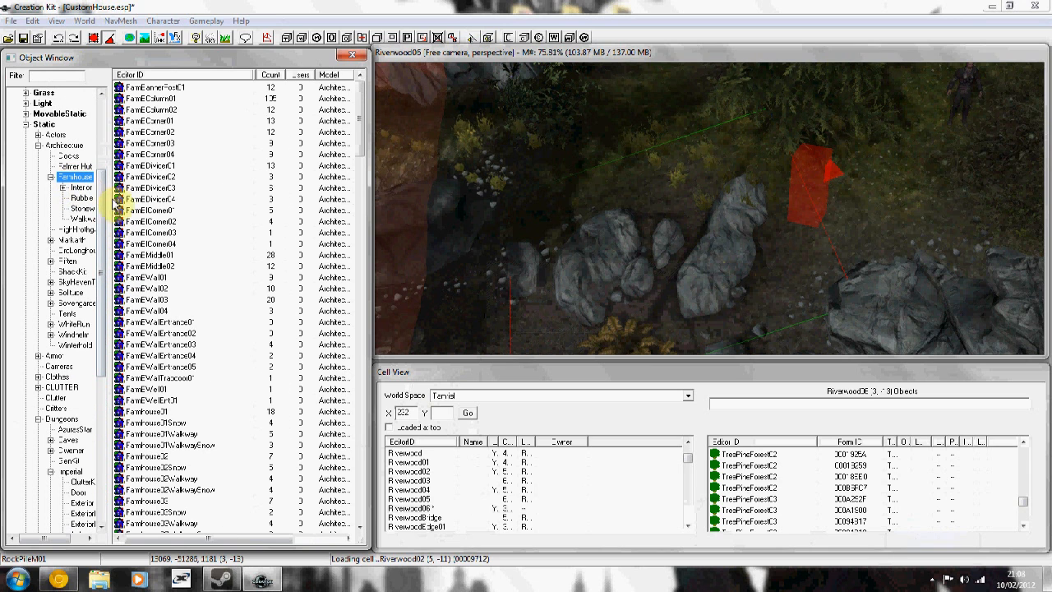
{"action": "left_click", "coordinate": [148, 413]}
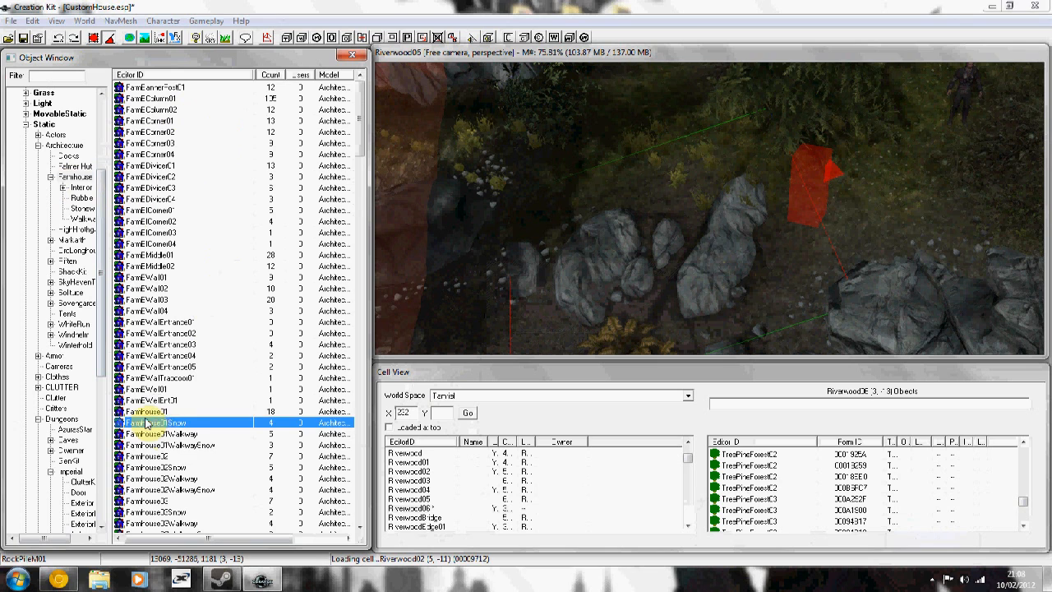
{"action": "left_click_drag", "start_coordinate": [148, 418], "coordinate": [731, 215]}
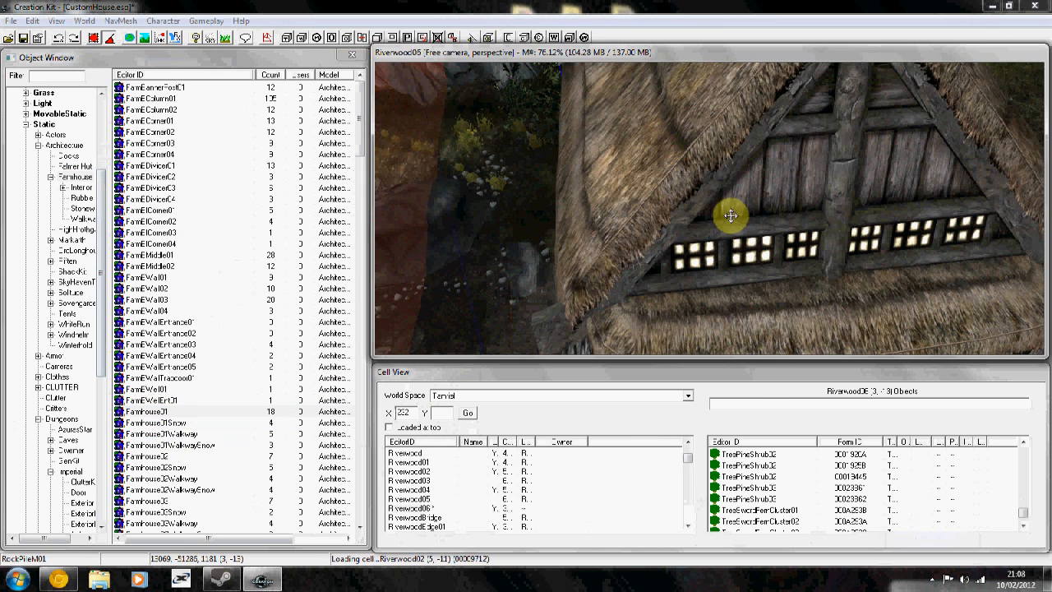
{"action": "key", "text": "Delete"}
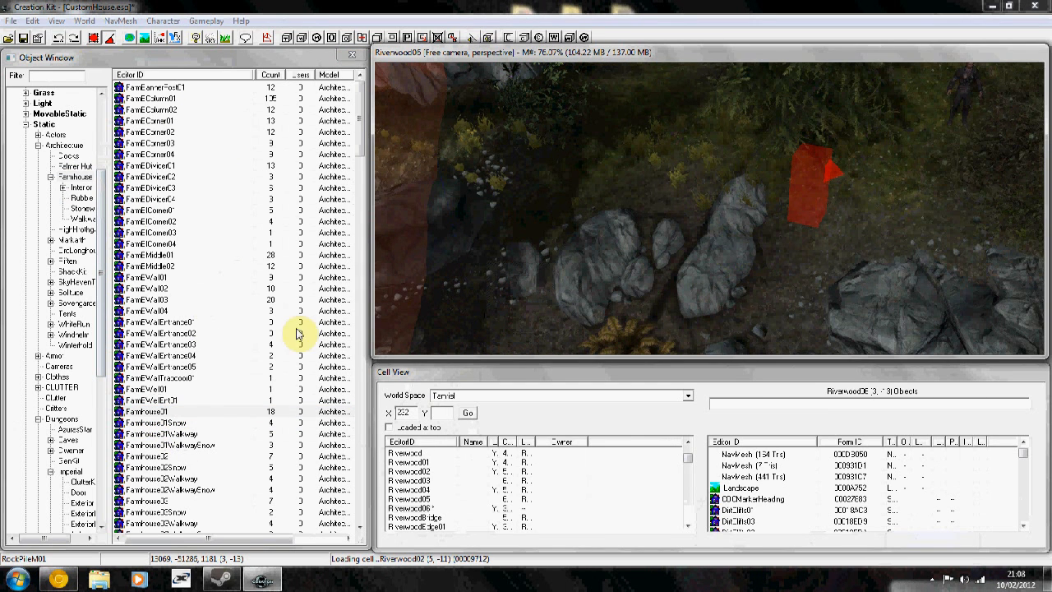
{"action": "left_click", "coordinate": [176, 456]}
{"action": "left_click_drag", "start_coordinate": [177, 456], "coordinate": [735, 193]}
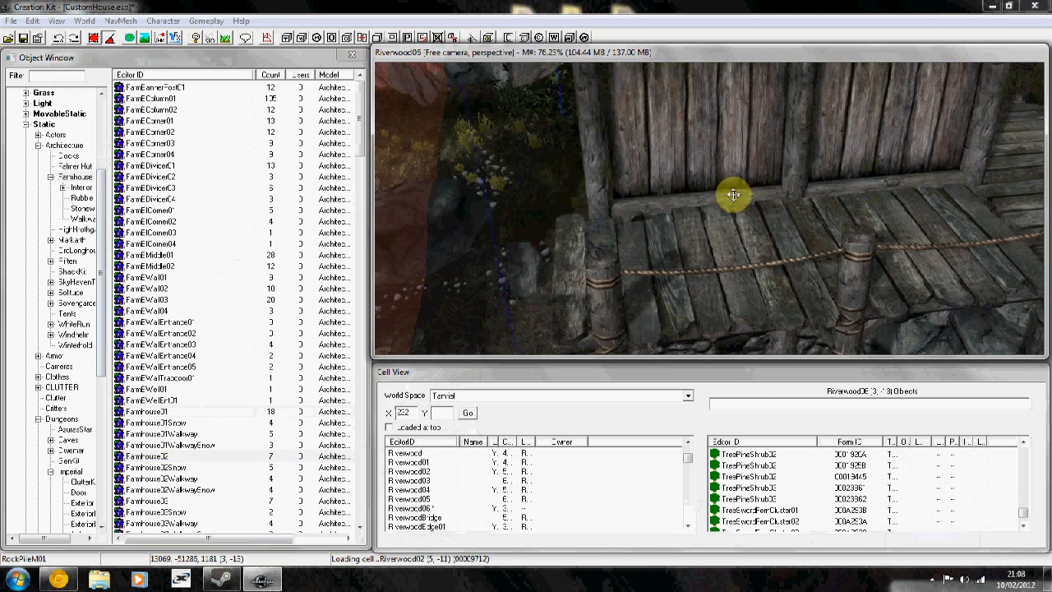
{"action": "key", "text": "Delete"}
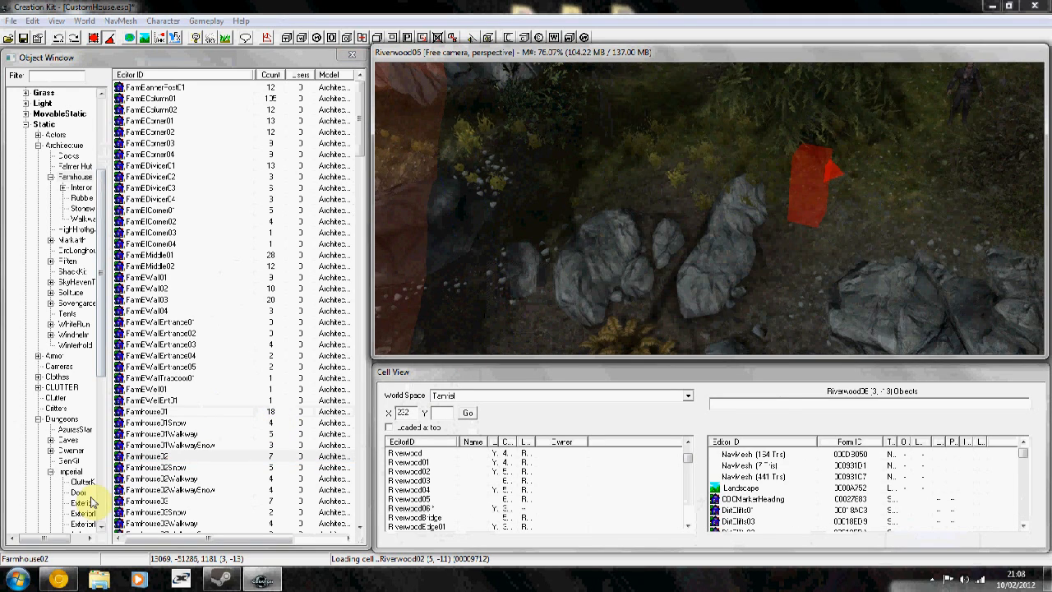
Step: Place a third farmhouse model over the red marker and rotate it so its doorway lines up
{"action": "left_click", "coordinate": [130, 502]}
{"action": "left_click_drag", "start_coordinate": [473, 380], "coordinate": [863, 212]}
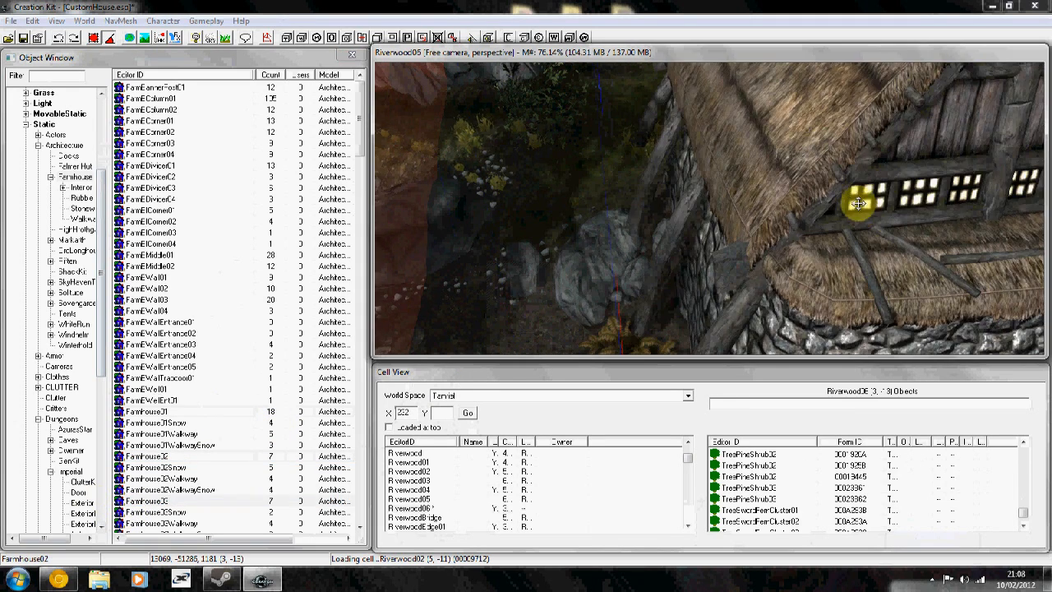
{"action": "middle_click_drag", "start_coordinate": [858, 204], "coordinate": [439, 170], "text": "shift"}
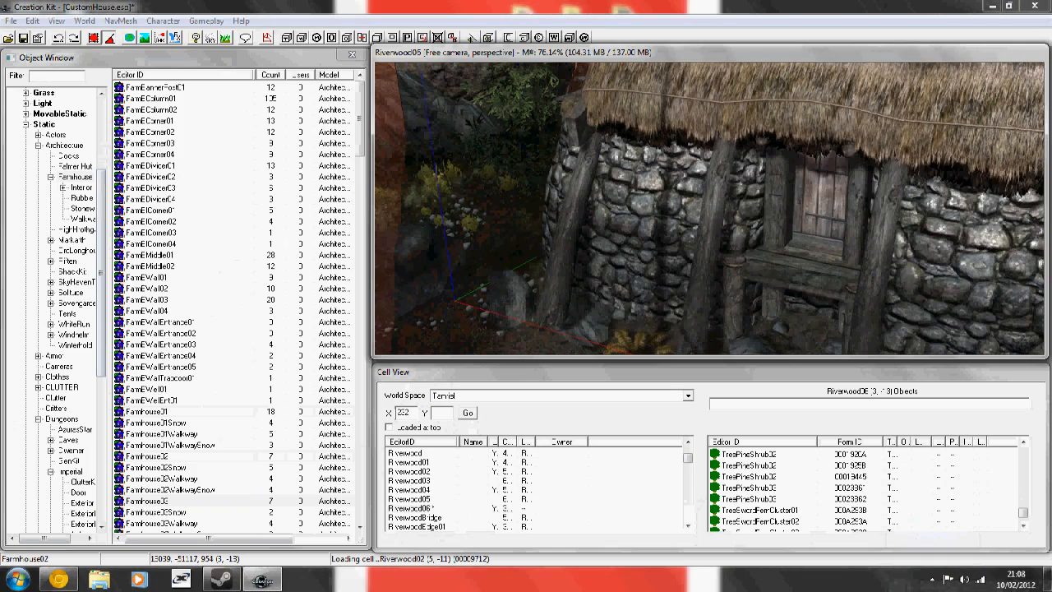
{"action": "middle_click_drag", "start_coordinate": [877, 199], "coordinate": [813, 185]}
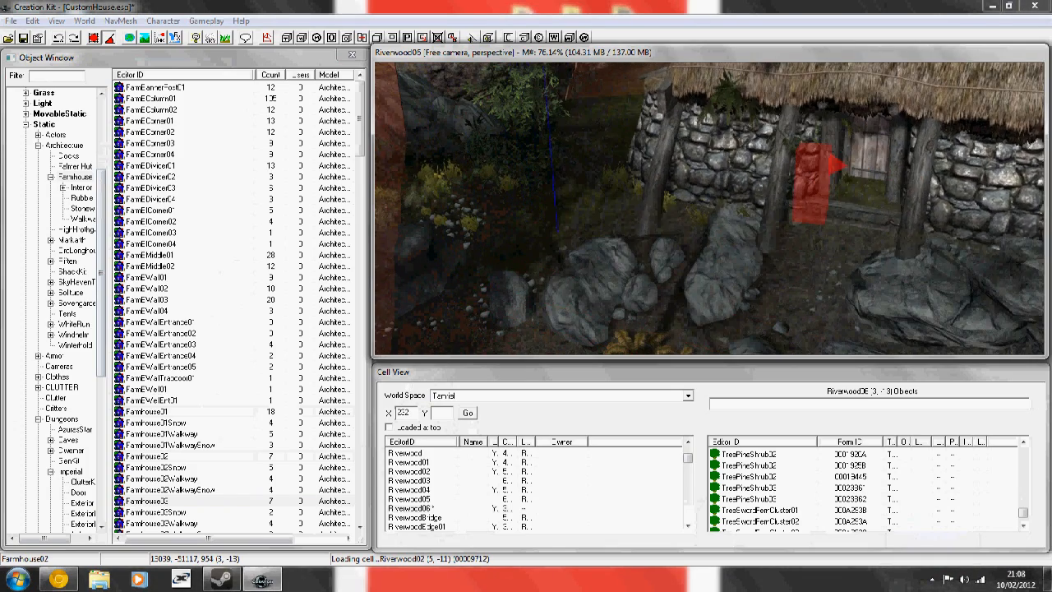
{"action": "right_click_drag", "start_coordinate": [1006, 330], "coordinate": [877, 207]}
{"action": "middle_click_drag", "start_coordinate": [928, 146], "coordinate": [782, 188], "text": "shift"}
{"action": "left_click", "coordinate": [80, 76]}
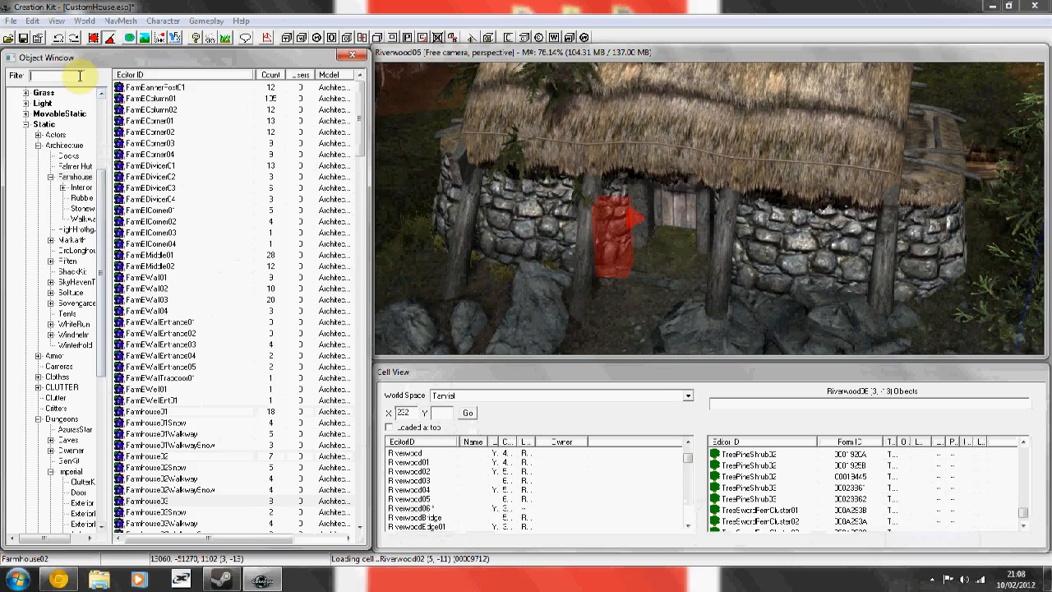
{"action": "type", "text": "farmhousedoor"}
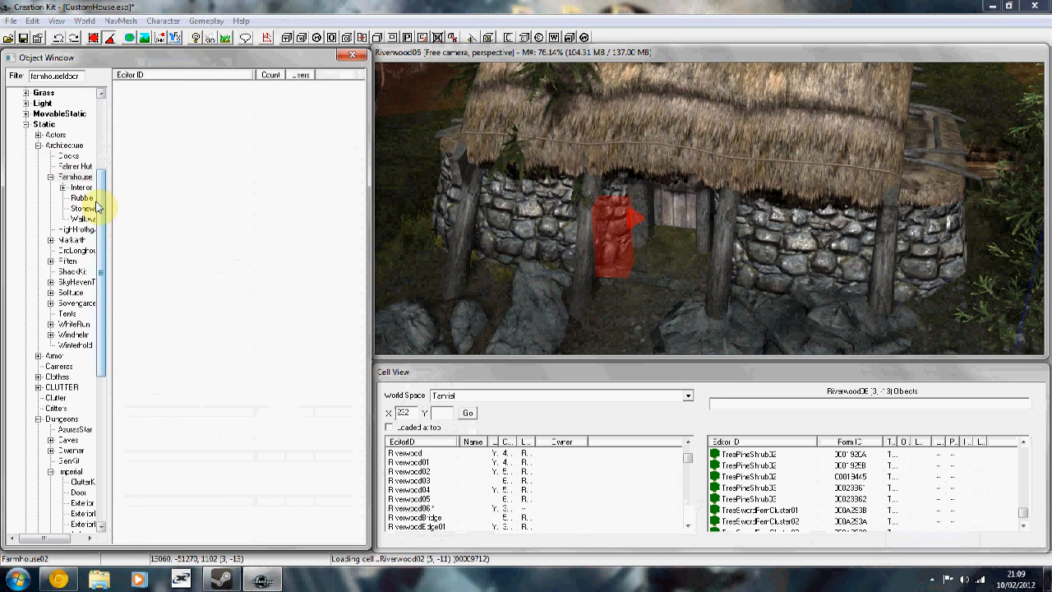
{"action": "left_click_drag", "start_coordinate": [96, 206], "coordinate": [101, 347]}
Step: Place Farmhouse_Door01 from the *All list into the farmhouse doorway and bring up its actions
{"action": "left_click", "coordinate": [28, 524]}
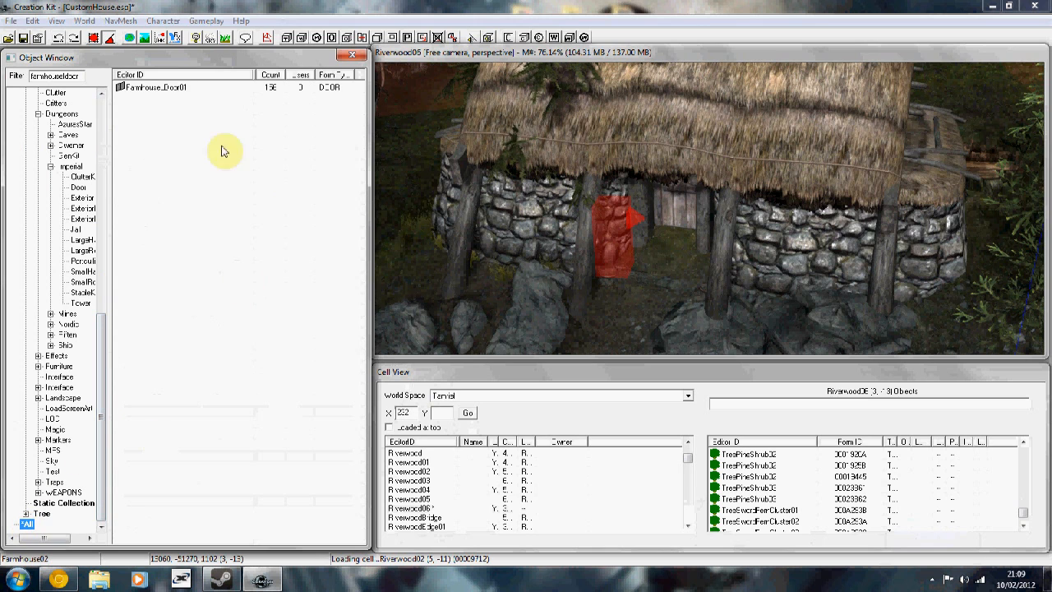
{"action": "left_click_drag", "start_coordinate": [668, 291], "coordinate": [675, 302]}
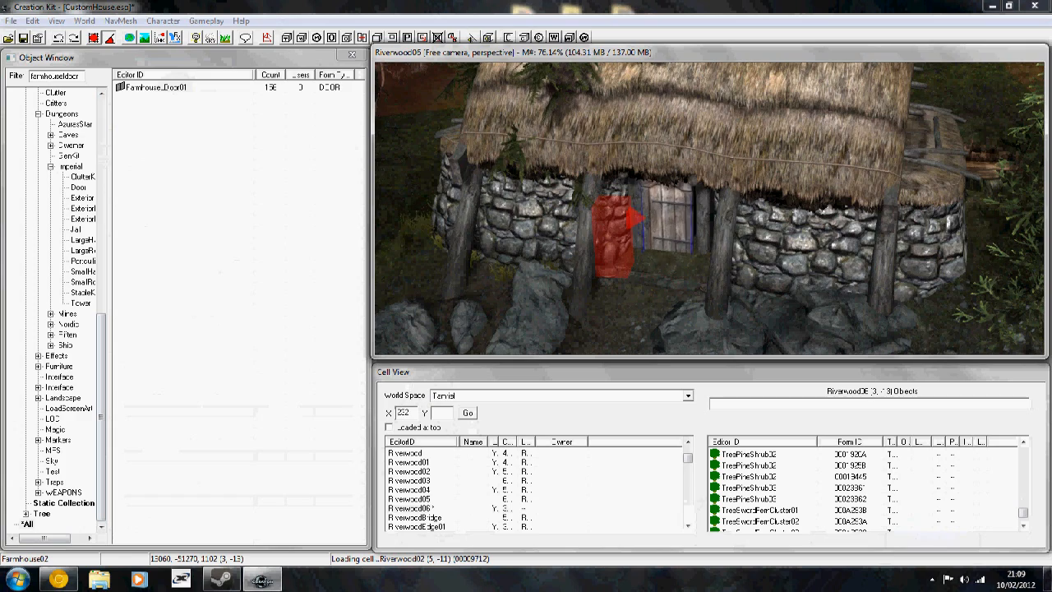
{"action": "middle_click_drag", "start_coordinate": [669, 236], "coordinate": [646, 270]}
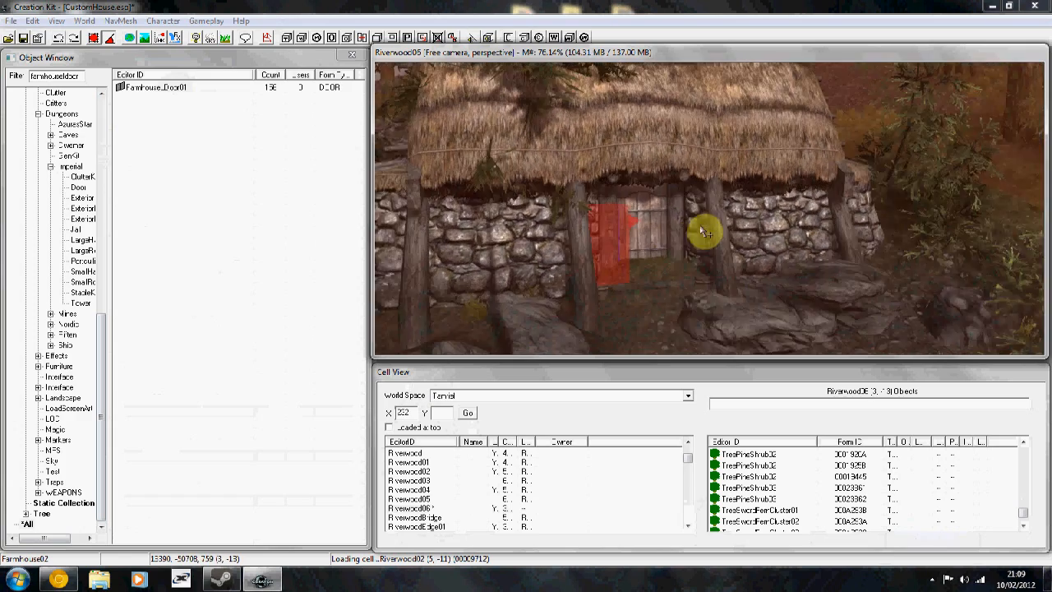
{"action": "middle_click_drag", "start_coordinate": [682, 219], "coordinate": [687, 222]}
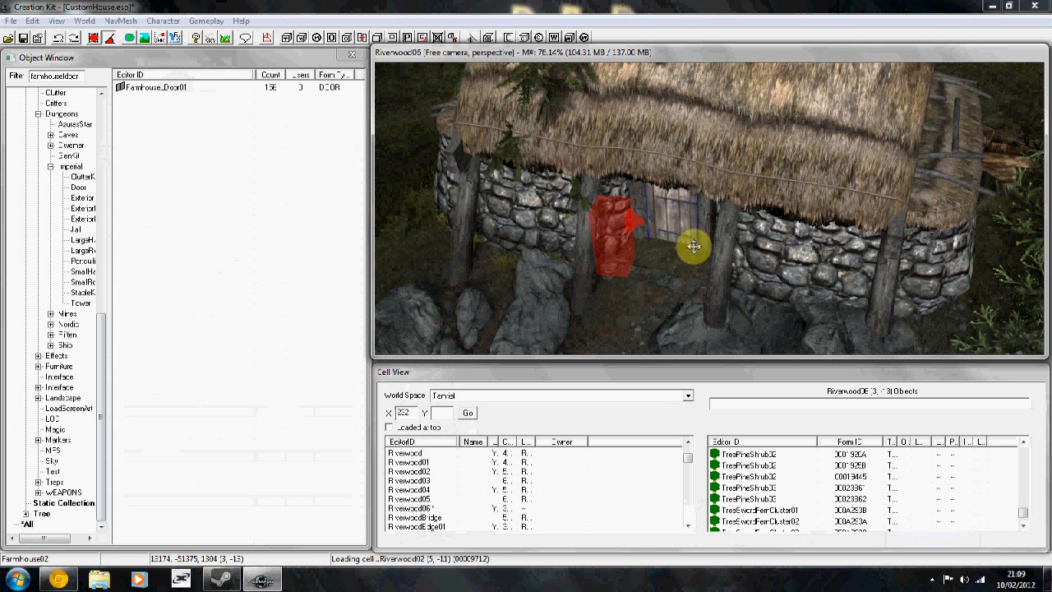
{"action": "right_click", "coordinate": [667, 233]}
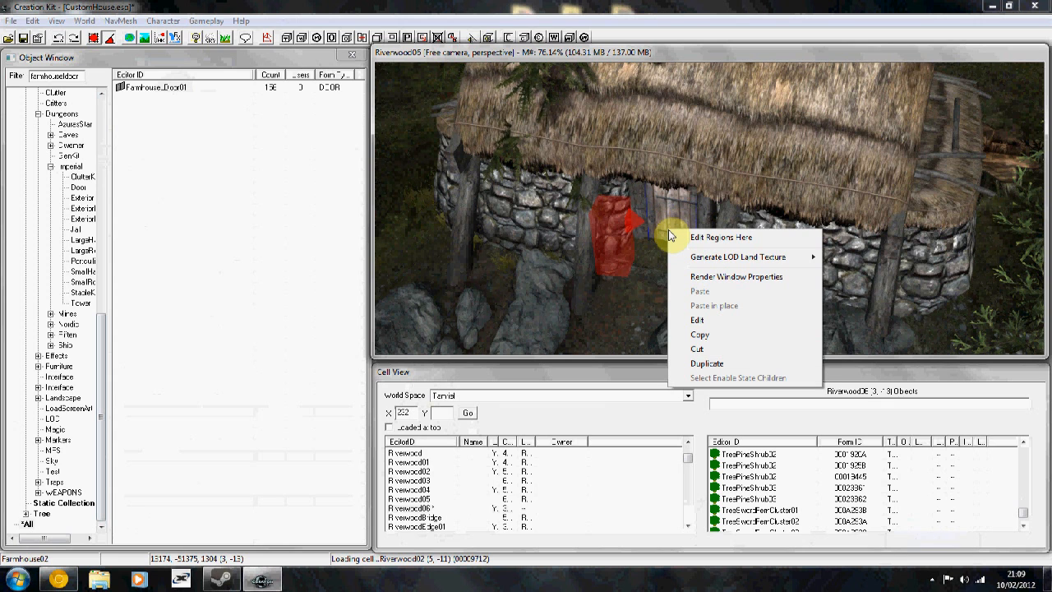
Step: Show the placed door's reference properties and move the dialog aside to reach Cell View
{"action": "left_click", "coordinate": [693, 321]}
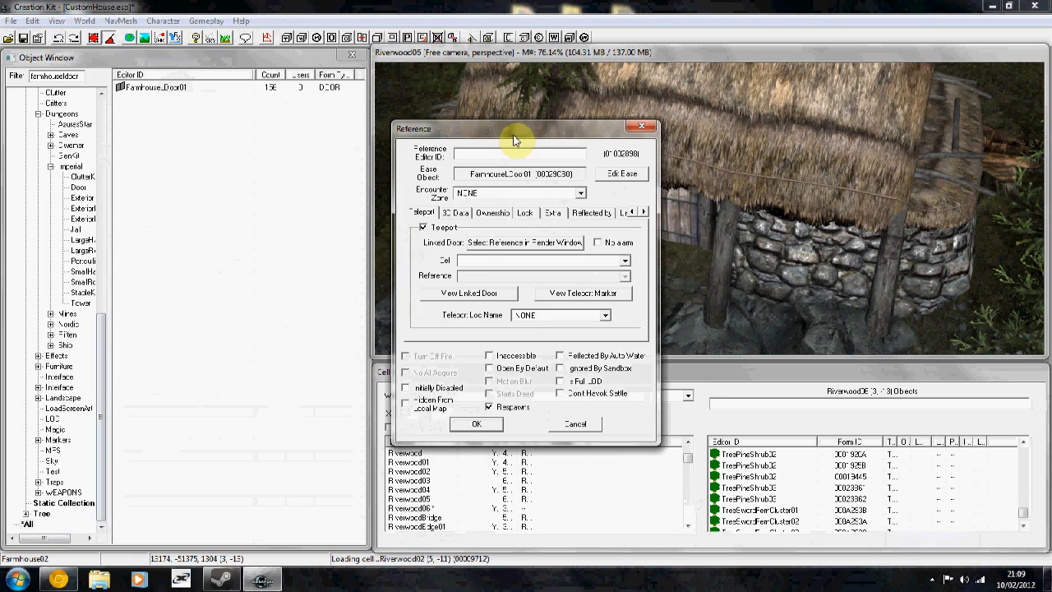
{"action": "mouse_move", "coordinate": [514, 140]}
{"action": "left_mouse_down"}
{"action": "mouse_move", "coordinate": [364, 132]}
{"action": "mouse_move", "coordinate": [349, 109]}
{"action": "left_mouse_up"}
{"action": "left_click", "coordinate": [590, 432]}
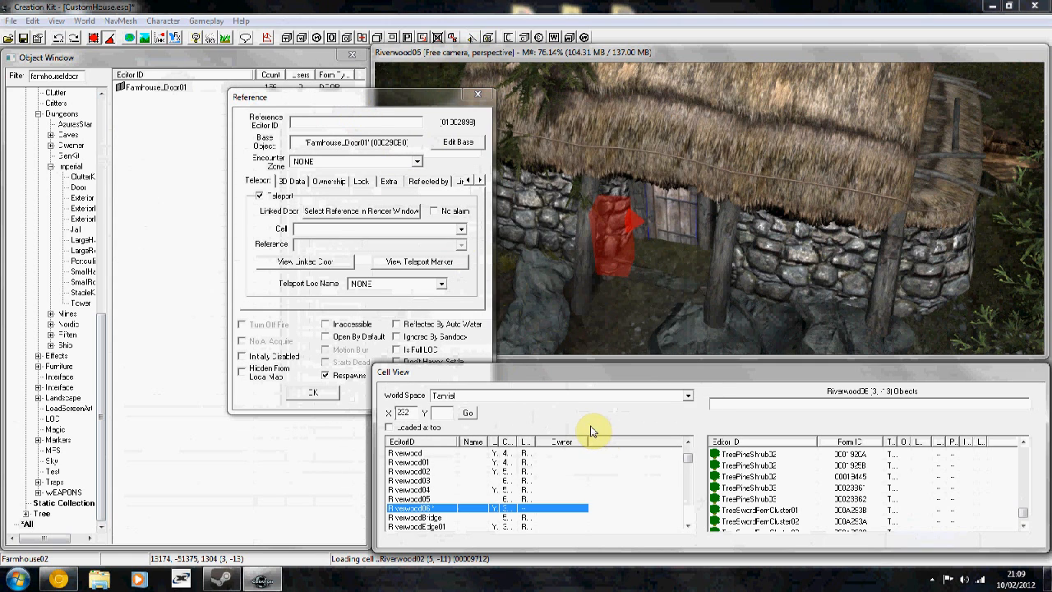
{"action": "left_click", "coordinate": [512, 396]}
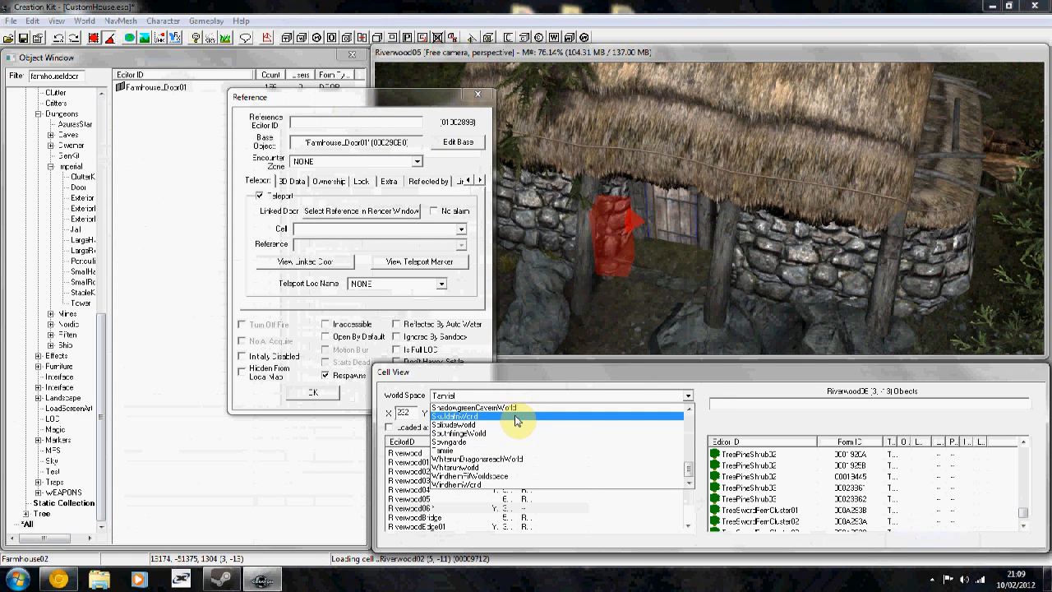
{"action": "left_click", "coordinate": [693, 476]}
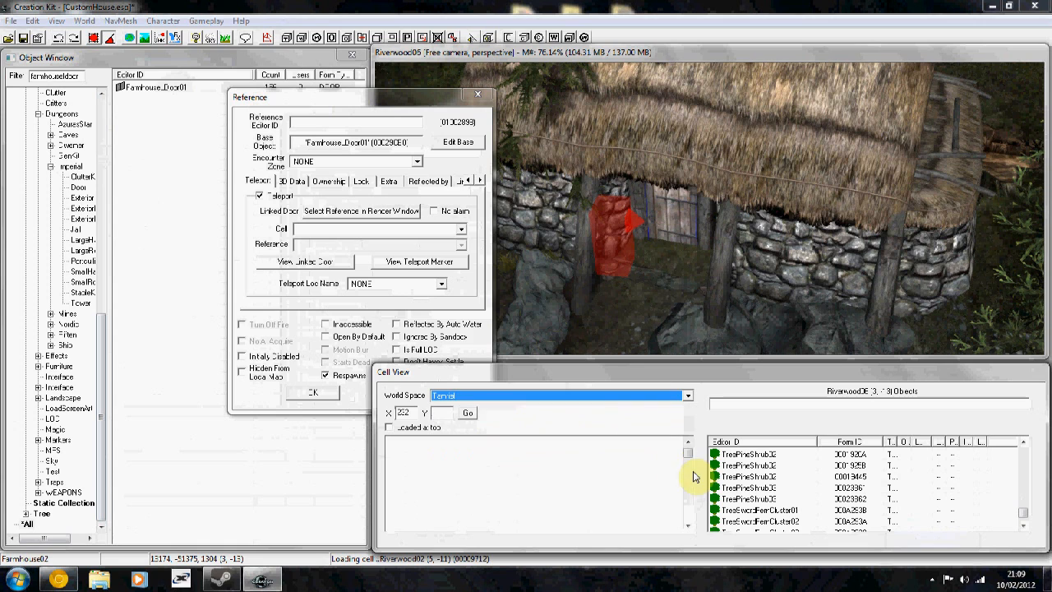
{"action": "left_click", "coordinate": [688, 395]}
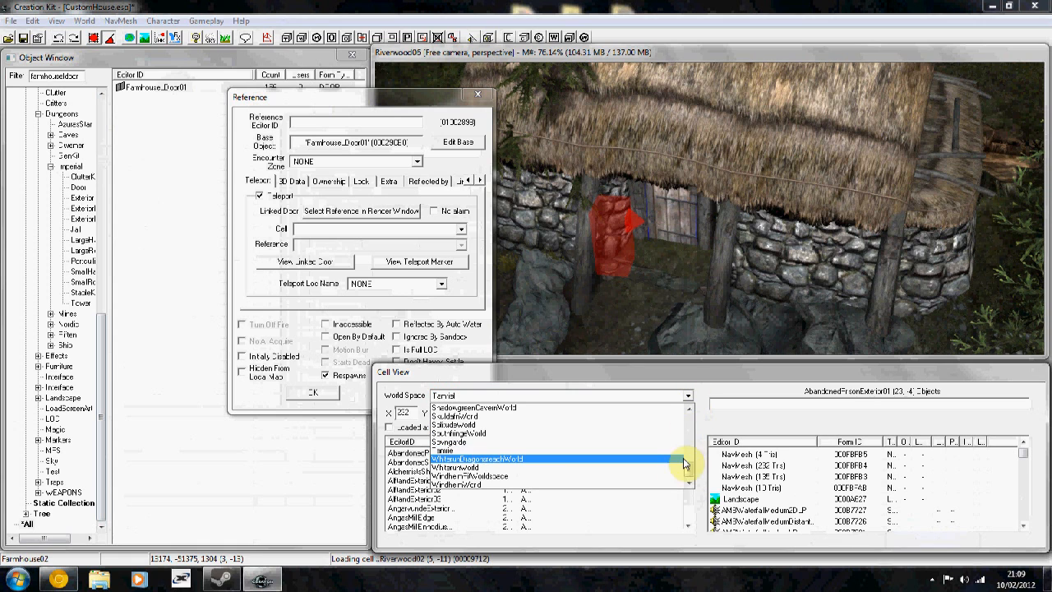
{"action": "scroll", "coordinate": [688, 411], "scroll_direction": "up", "scroll_amount": 5}
Step: Switch Cell View to Interiors and load the PlayerHouse cell into the 3D view
{"action": "left_click", "coordinate": [534, 407]}
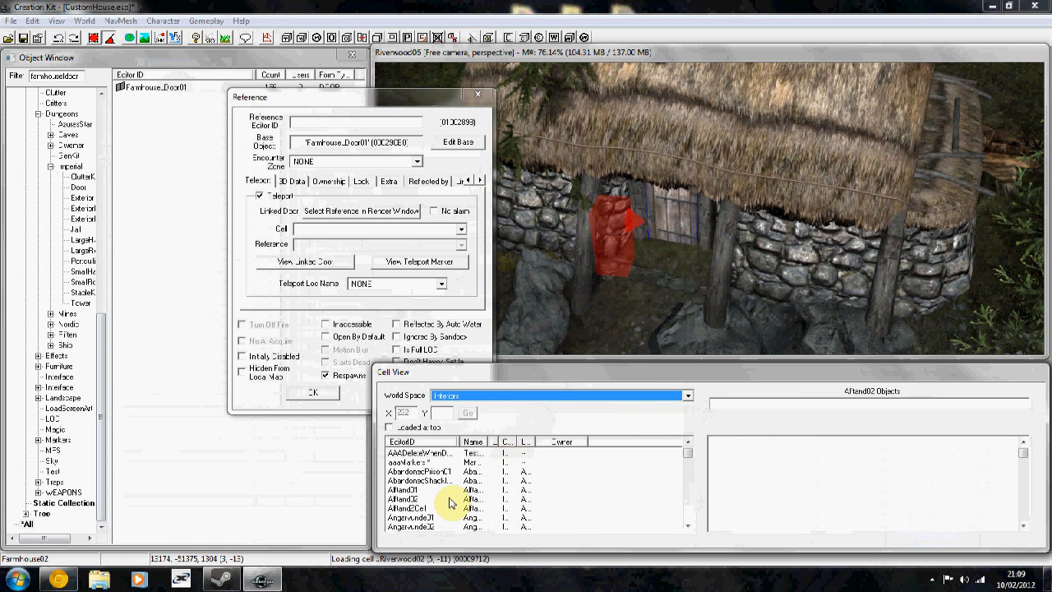
{"action": "left_click", "coordinate": [415, 499]}
{"action": "type", "text": "pl"}
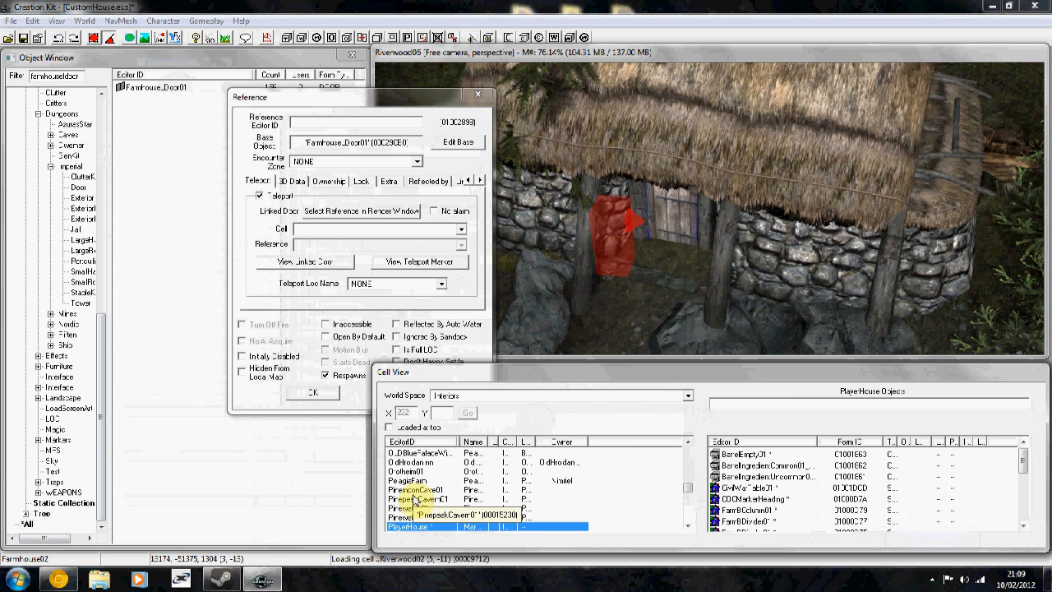
{"action": "double_click", "coordinate": [400, 529]}
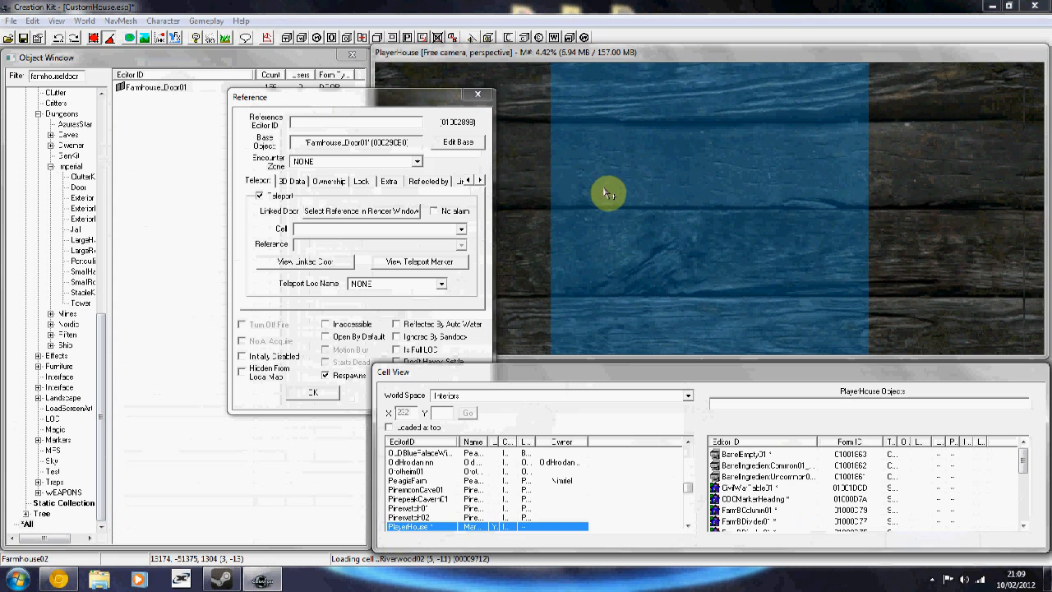
{"action": "left_click", "coordinate": [614, 213]}
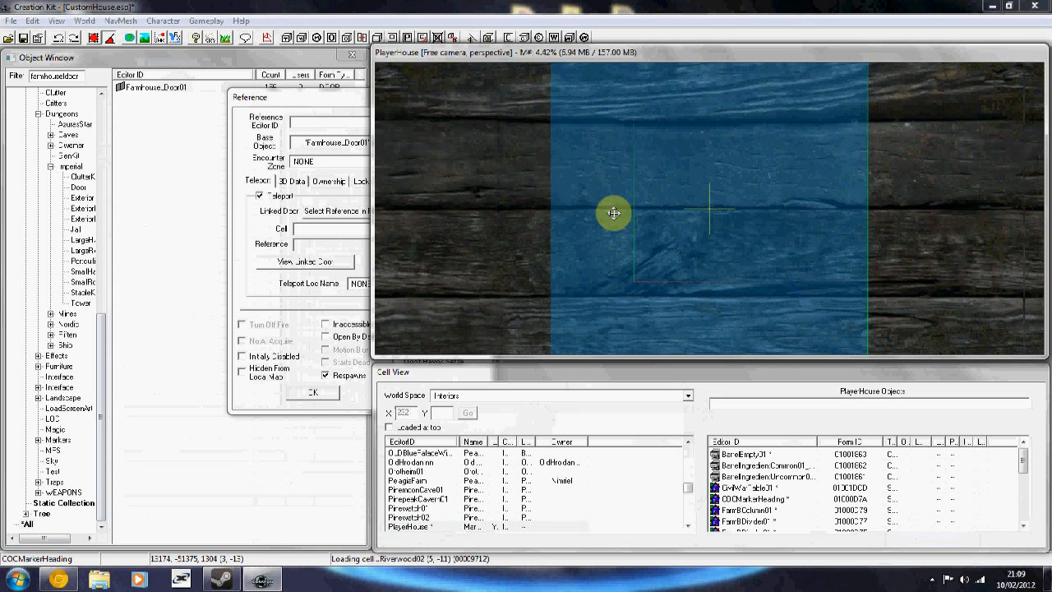
Step: Pick the PlayerHouse interior door as the teleport destination in the render window and confirm
{"action": "middle_click_drag", "start_coordinate": [614, 213], "coordinate": [798, 164], "text": "shift"}
{"action": "left_click_drag", "start_coordinate": [262, 97], "coordinate": [189, 111]}
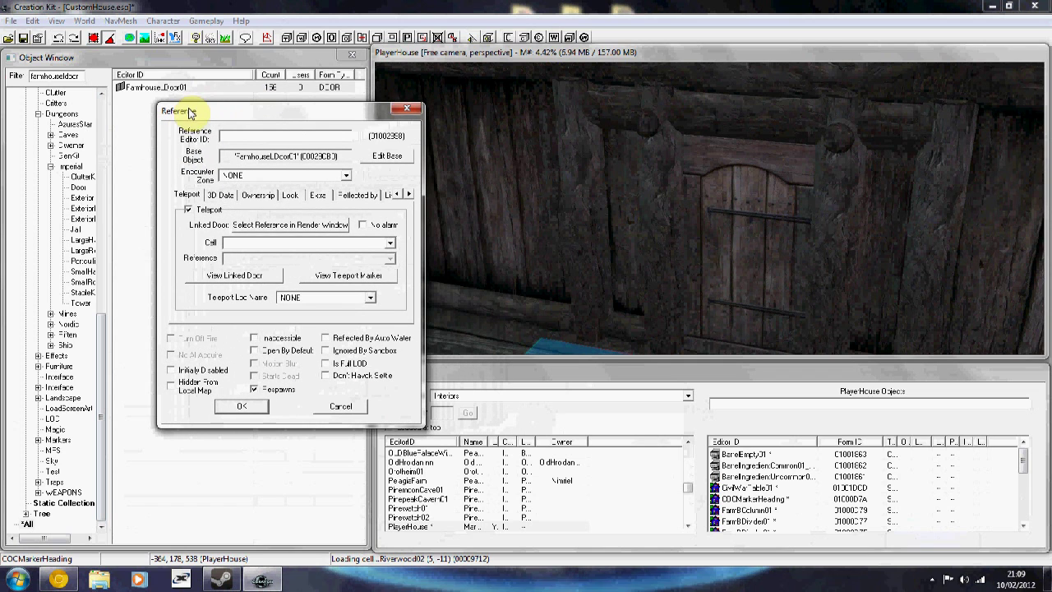
{"action": "left_click", "coordinate": [258, 233]}
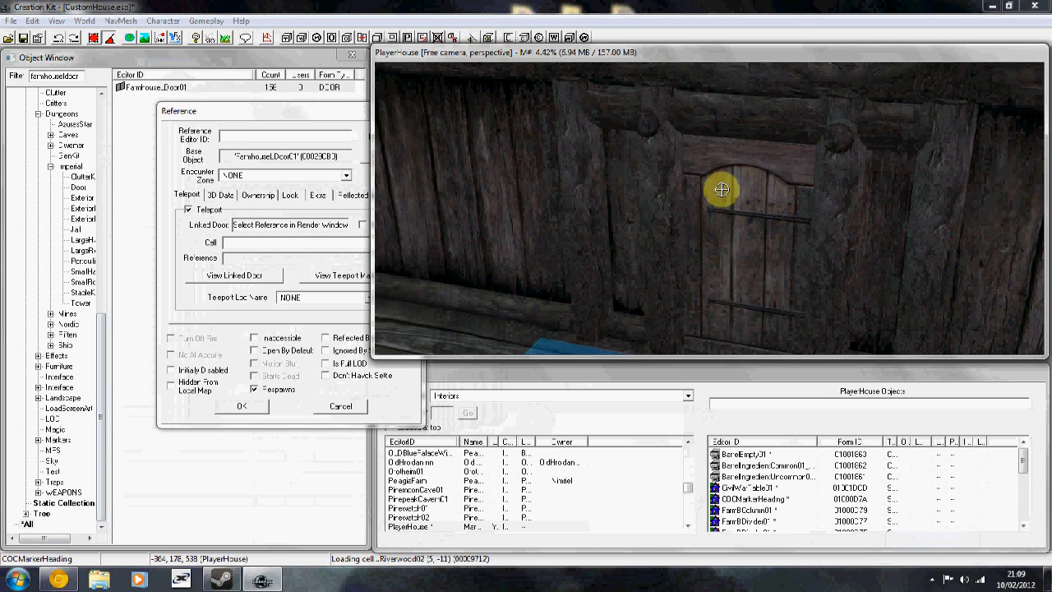
{"action": "left_click", "coordinate": [721, 275]}
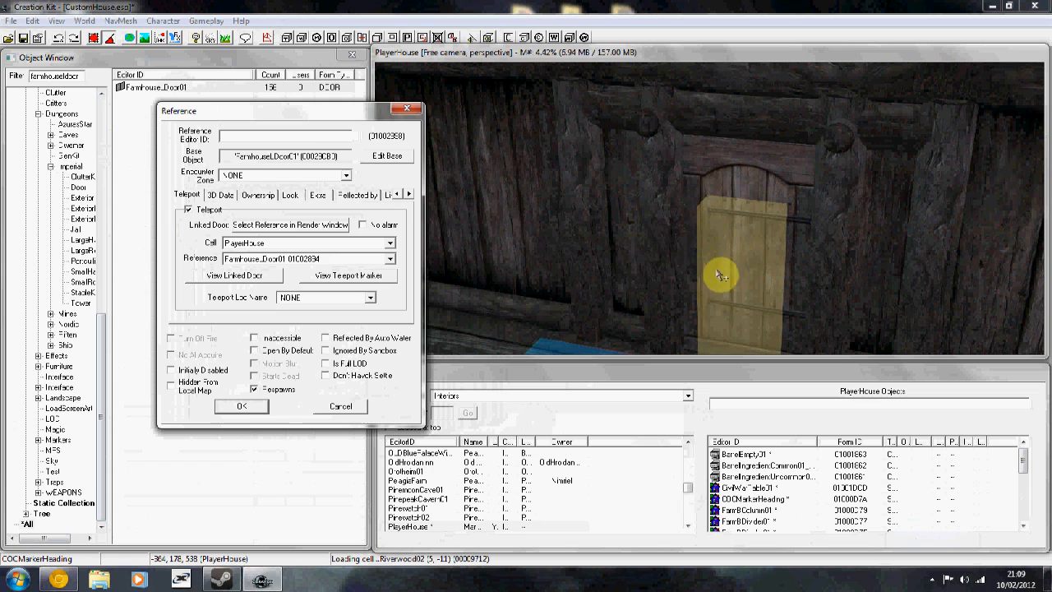
{"action": "left_click", "coordinate": [242, 406]}
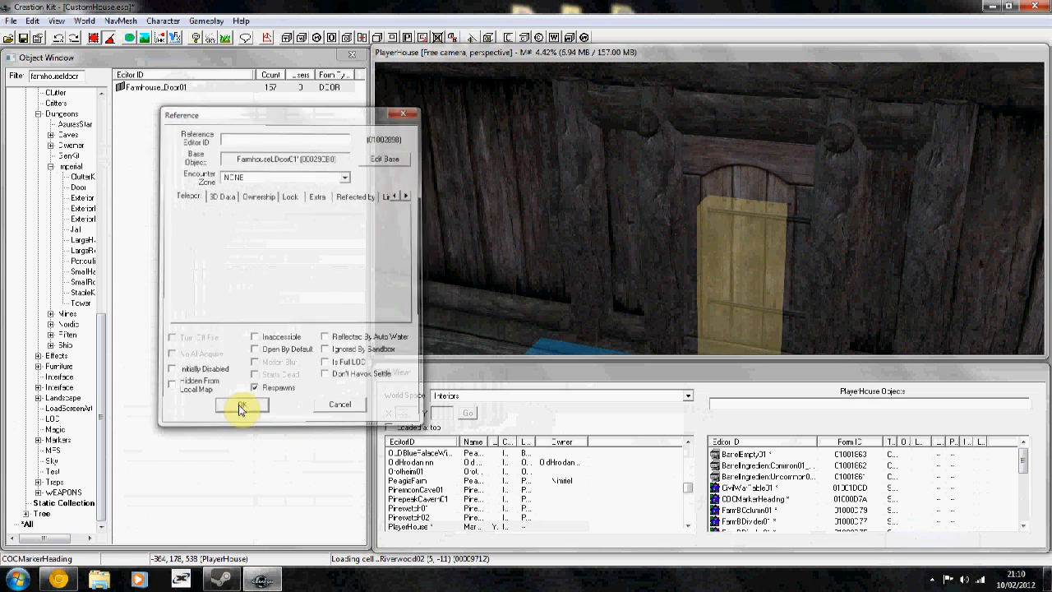
{"action": "mouse_move", "coordinate": [724, 219]}
{"action": "middle_mouse_down", "text": "shift"}
{"action": "mouse_move", "coordinate": [643, 233]}
{"action": "mouse_move", "coordinate": [675, 257]}
{"action": "mouse_move", "coordinate": [634, 235]}
{"action": "middle_mouse_up", "text": "shift"}
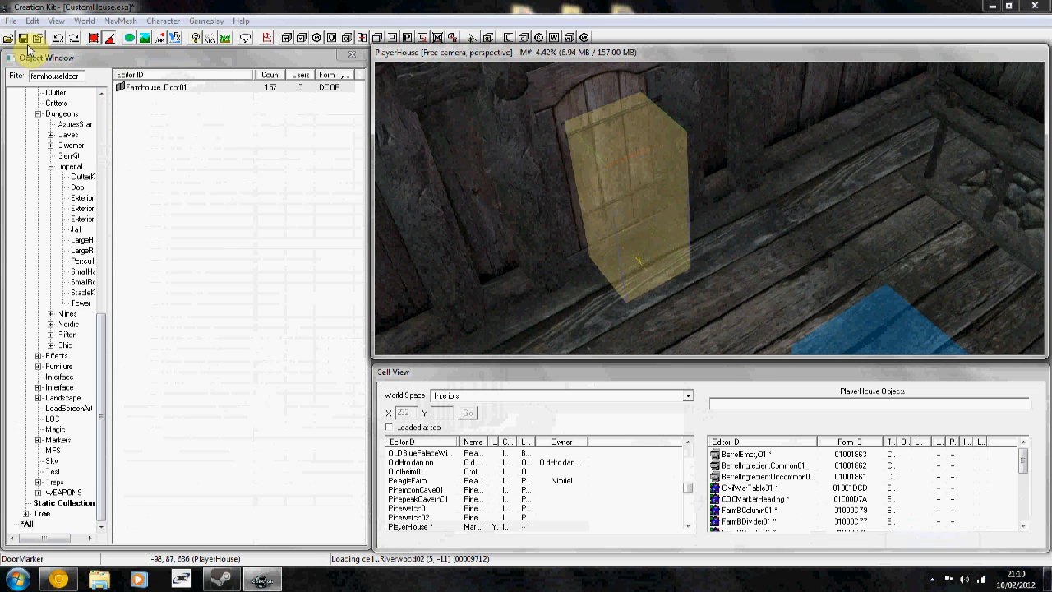
Step: Use View Door on the interior marker to jump to the linked Riverwood exterior door
{"action": "middle_click_drag", "start_coordinate": [610, 141], "coordinate": [599, 136], "text": "shift"}
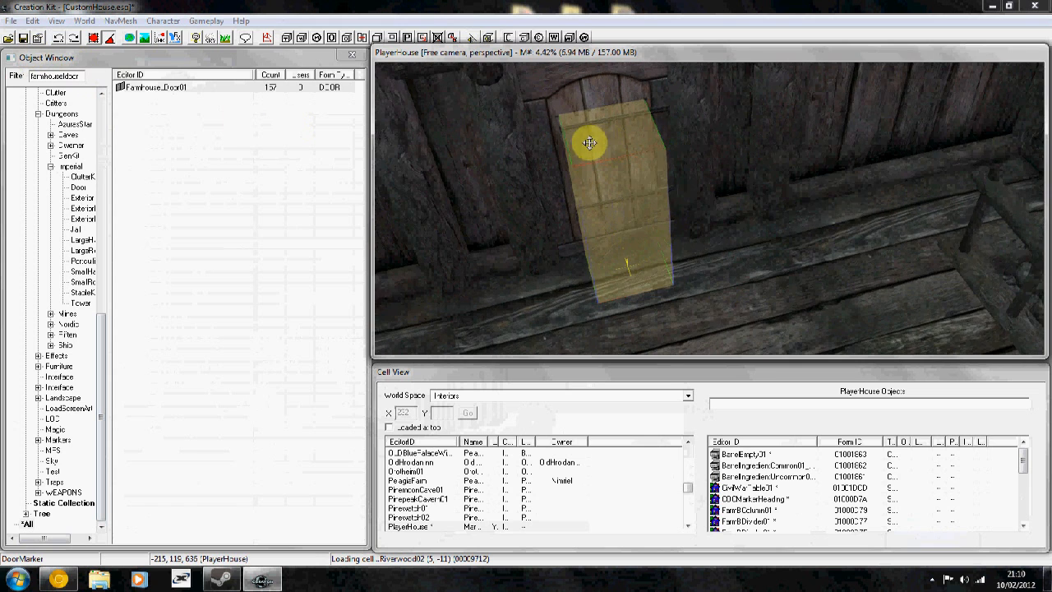
{"action": "right_click", "coordinate": [630, 216]}
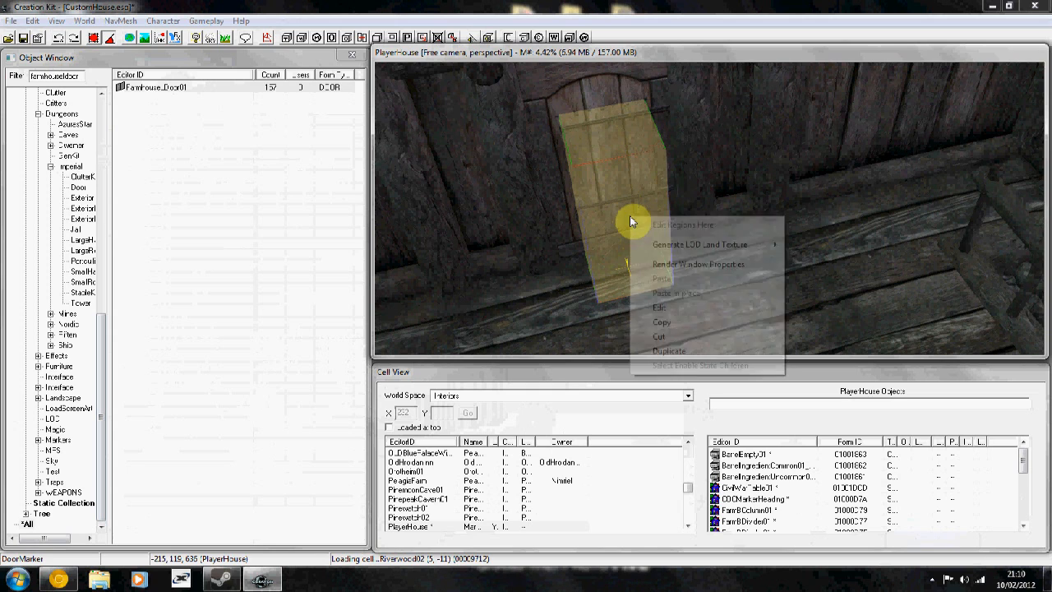
{"action": "left_click", "coordinate": [668, 311]}
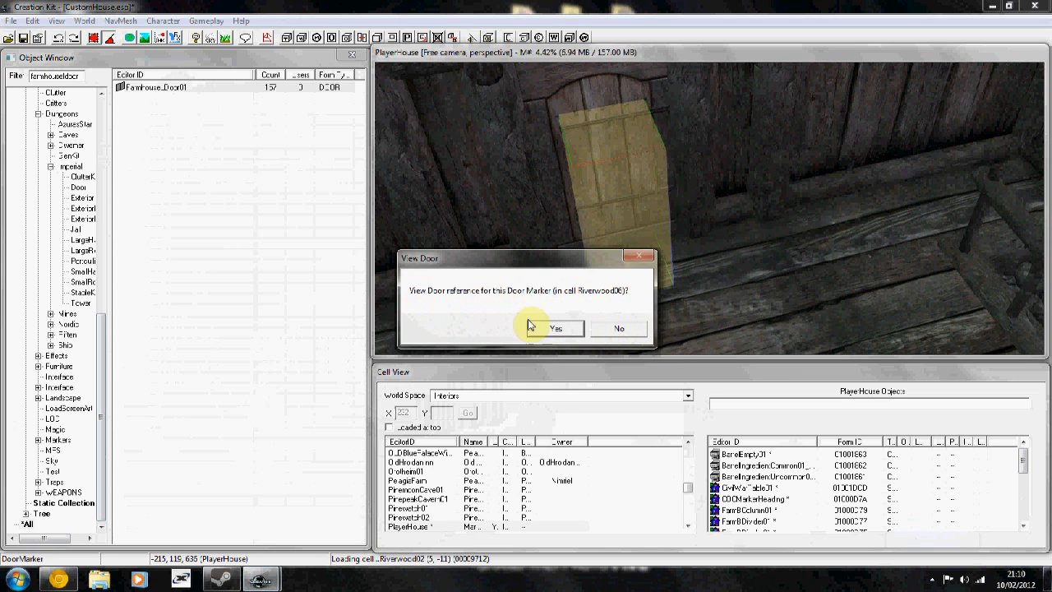
{"action": "left_click", "coordinate": [551, 330]}
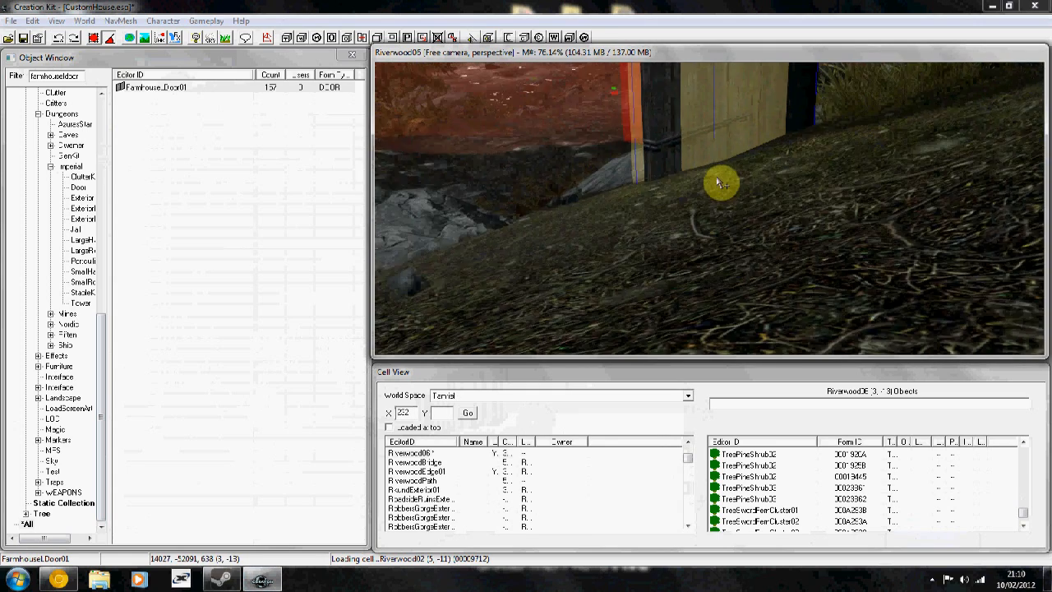
{"action": "mouse_move", "coordinate": [797, 179]}
{"action": "middle_mouse_down", "text": "shift"}
{"action": "mouse_move", "coordinate": [779, 185]}
{"action": "mouse_move", "coordinate": [798, 183]}
{"action": "middle_mouse_up", "text": "shift"}
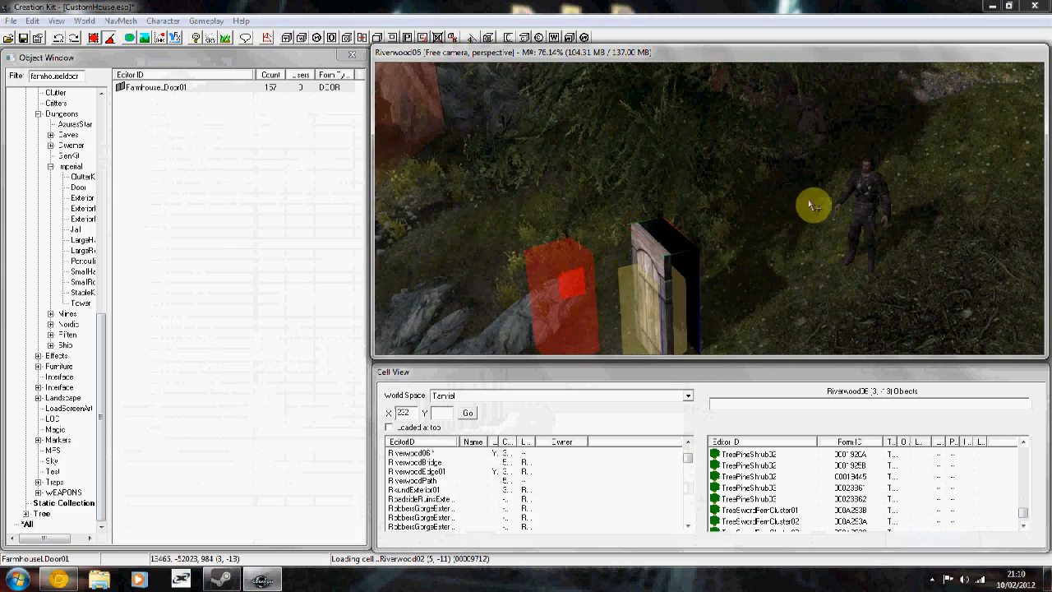
{"action": "mouse_move", "coordinate": [882, 206]}
{"action": "middle_mouse_down", "text": "shift"}
{"action": "mouse_move", "coordinate": [915, 206]}
{"action": "mouse_move", "coordinate": [850, 217]}
{"action": "mouse_move", "coordinate": [863, 202]}
{"action": "mouse_move", "coordinate": [781, 289]}
{"action": "mouse_move", "coordinate": [744, 203]}
{"action": "mouse_move", "coordinate": [728, 211]}
{"action": "mouse_move", "coordinate": [723, 235]}
{"action": "middle_mouse_up", "text": "shift"}
Step: Jump back to the PlayerHouse door via View Door, save CustomHouse.esp and close the editor
{"action": "right_click", "coordinate": [727, 243]}
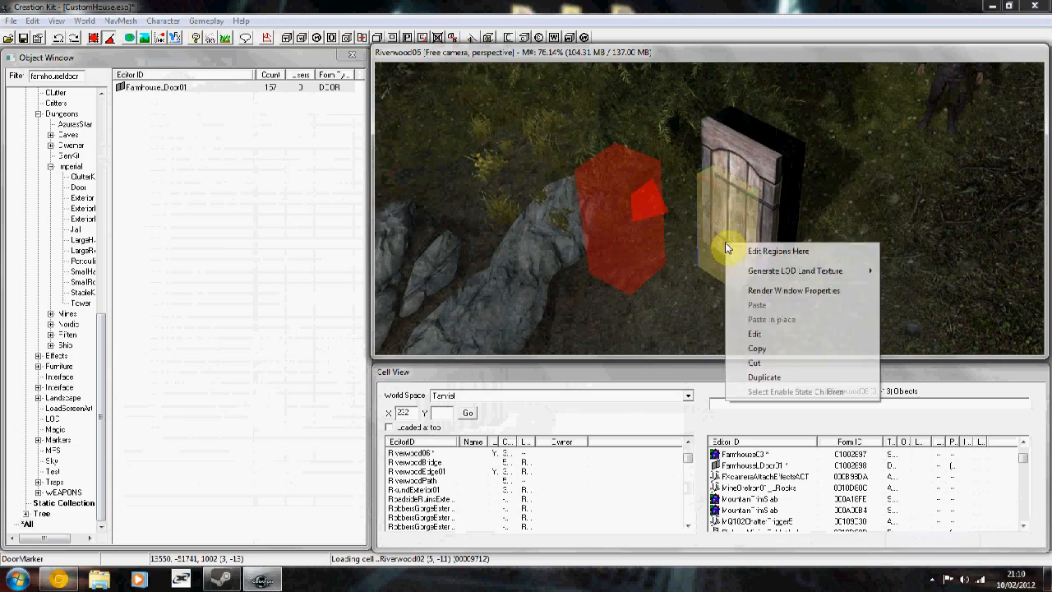
{"action": "left_click", "coordinate": [754, 333]}
{"action": "left_click", "coordinate": [562, 326]}
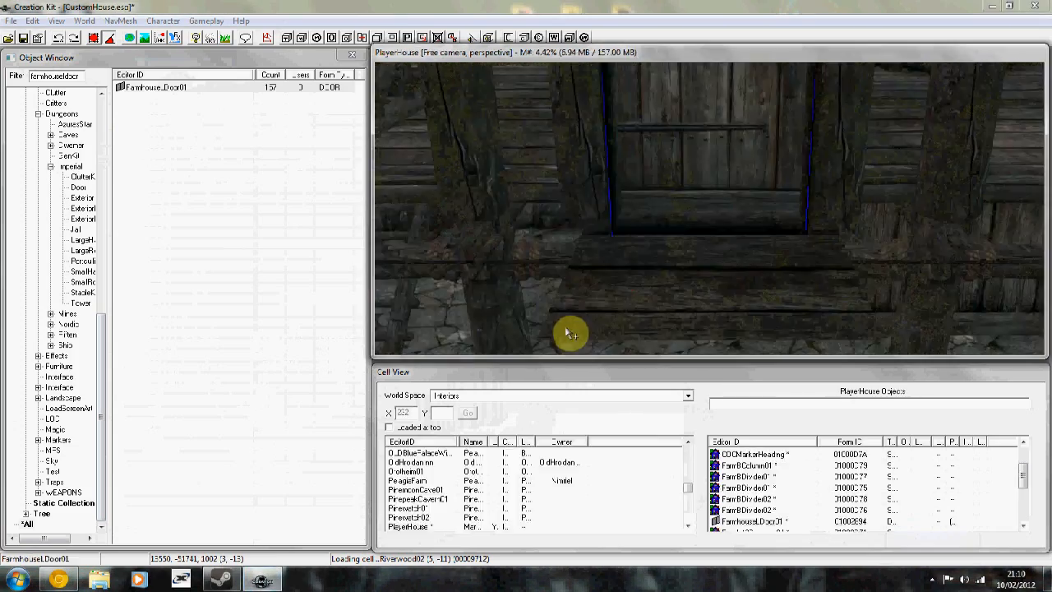
{"action": "middle_click_drag", "start_coordinate": [761, 199], "coordinate": [624, 199], "text": "shift"}
{"action": "left_click", "coordinate": [23, 39]}
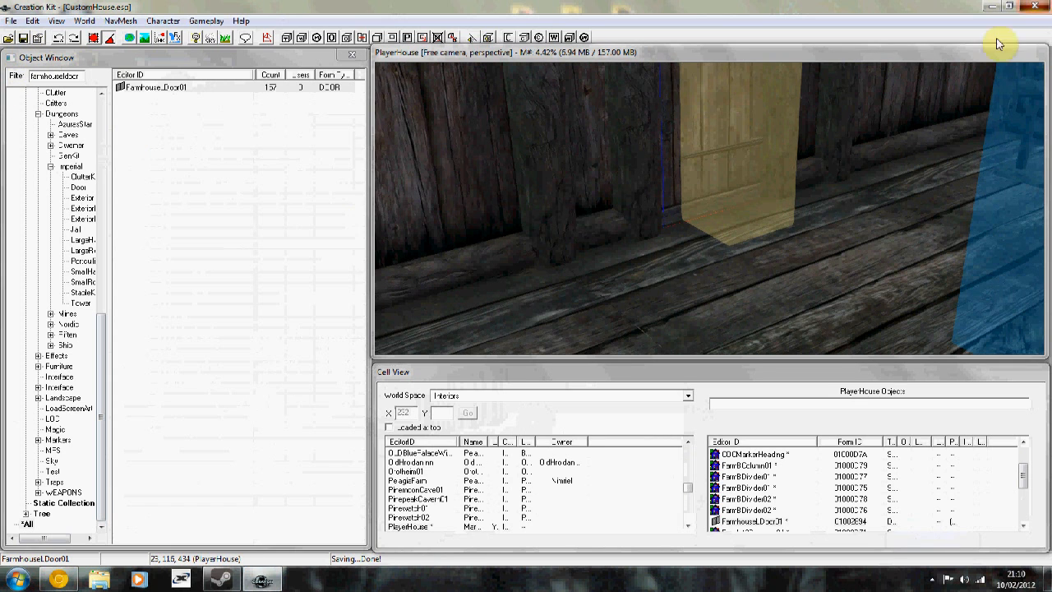
{"action": "left_click", "coordinate": [1034, 6]}
Step: Show All Games in the Steam library and launch The Elder Scrolls V: Skyrim
{"action": "left_click", "coordinate": [220, 579]}
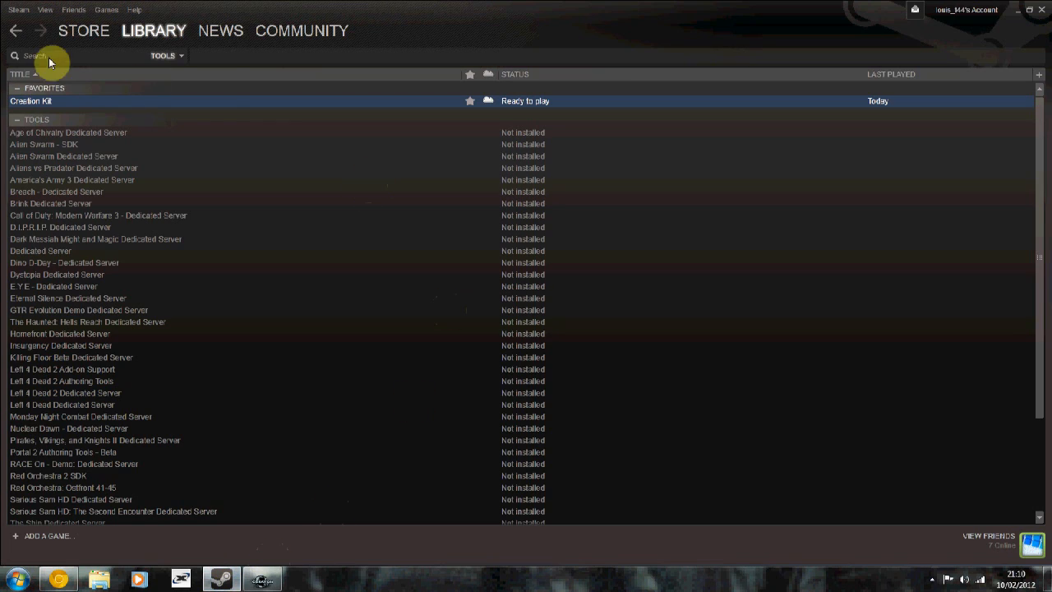
{"action": "left_click", "coordinate": [163, 58]}
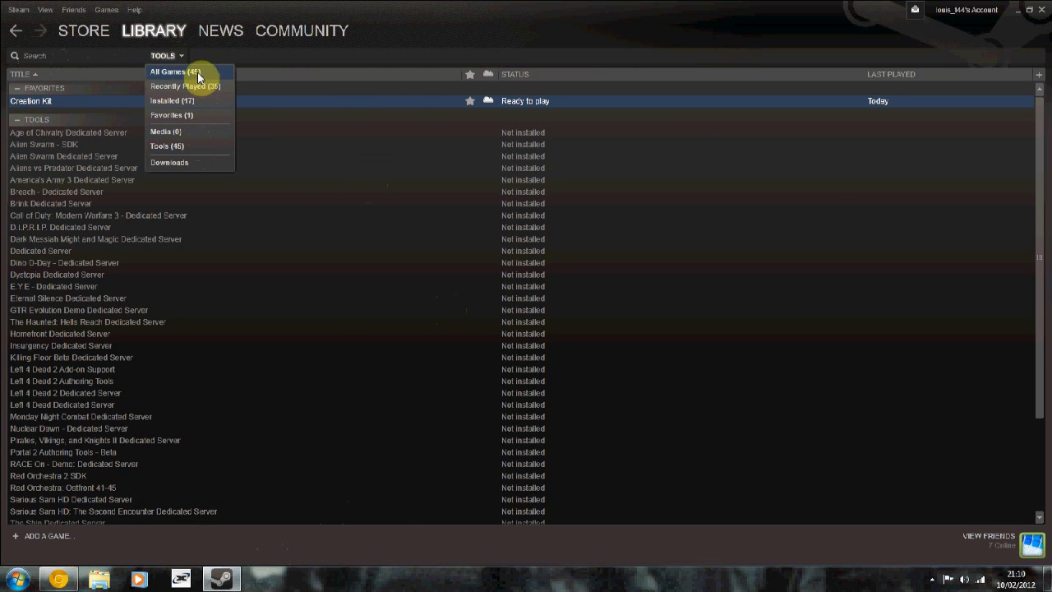
{"action": "left_click", "coordinate": [197, 73]}
{"action": "left_click", "coordinate": [99, 240]}
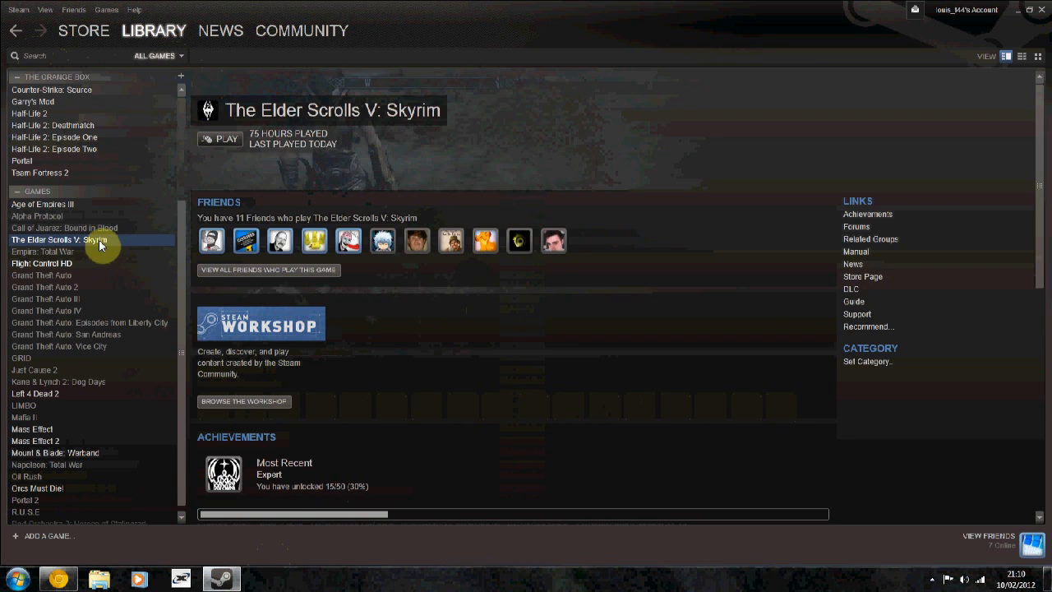
{"action": "left_click", "coordinate": [218, 139]}
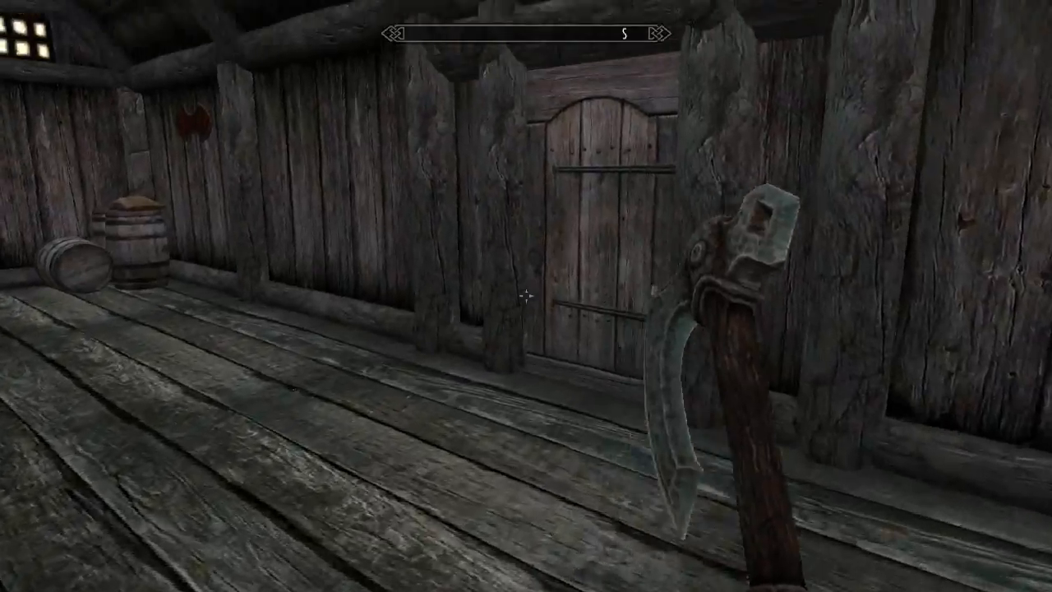
Step: Walk through the player house door, then run 'coc riverwood' in the console
{"action": "key", "text": "w"}
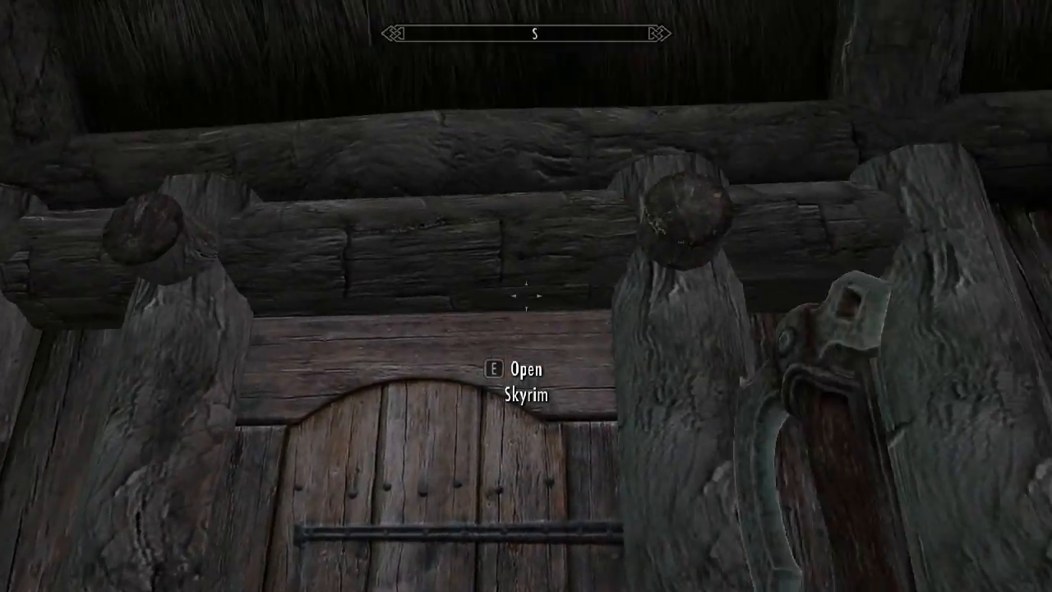
{"action": "key", "text": "alt"}
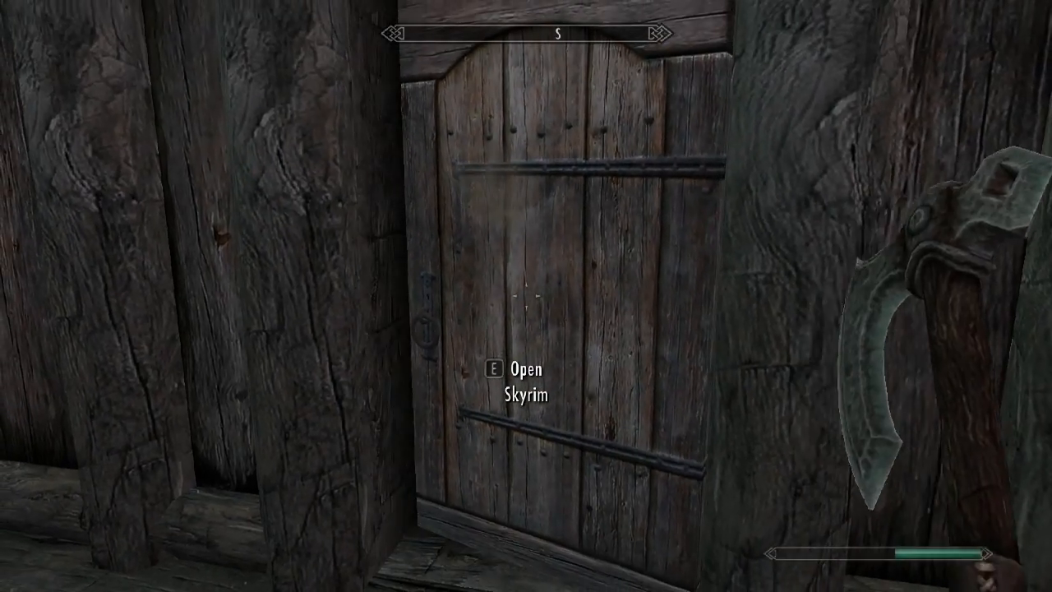
{"action": "key", "text": "e"}
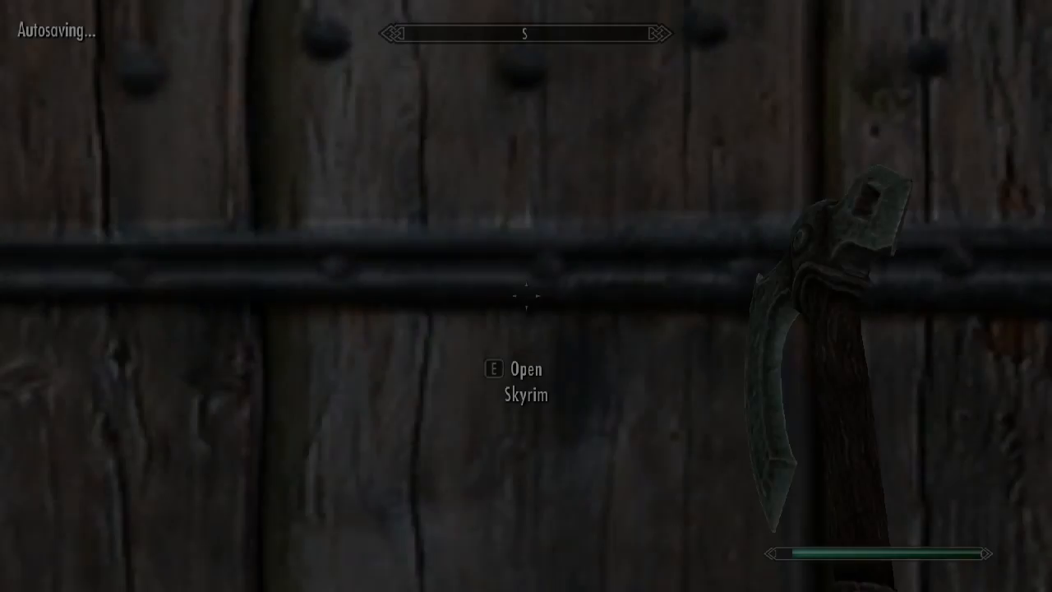
{"action": "key", "text": "grave"}
{"action": "type", "text": "coc riverwood"}
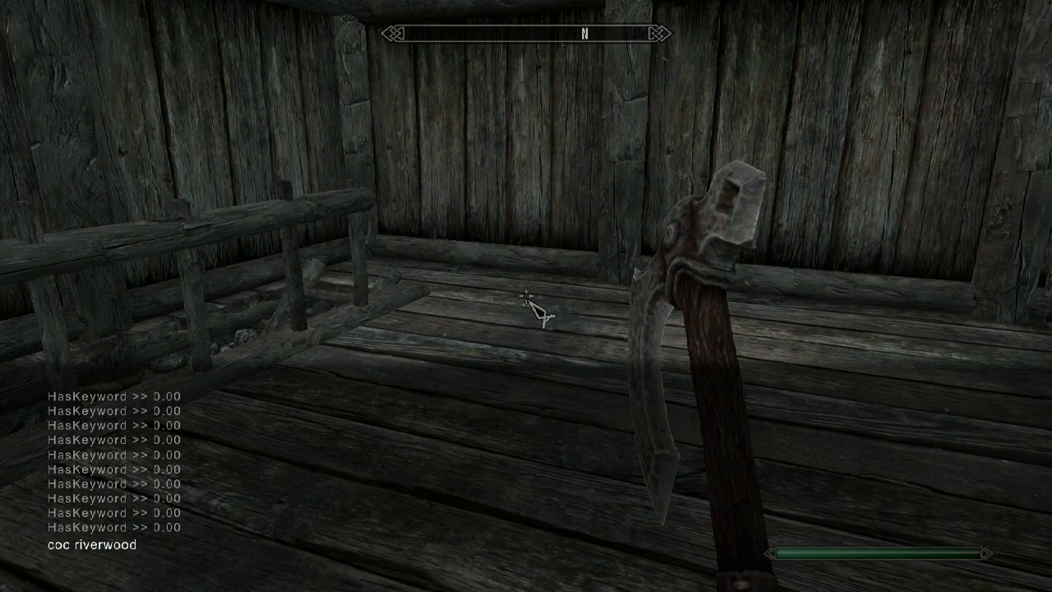
{"action": "key", "text": "Return"}
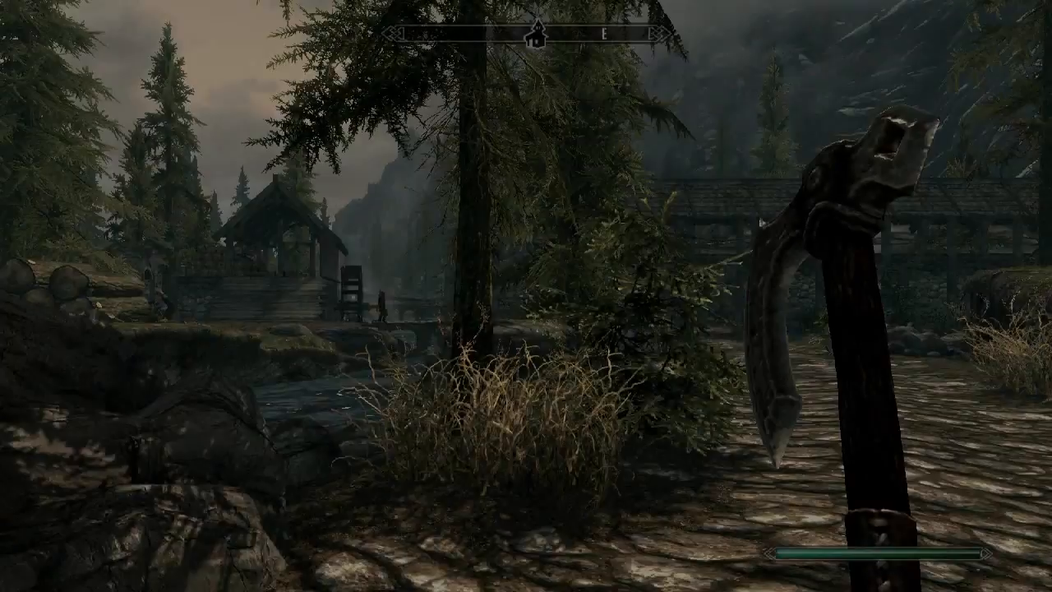